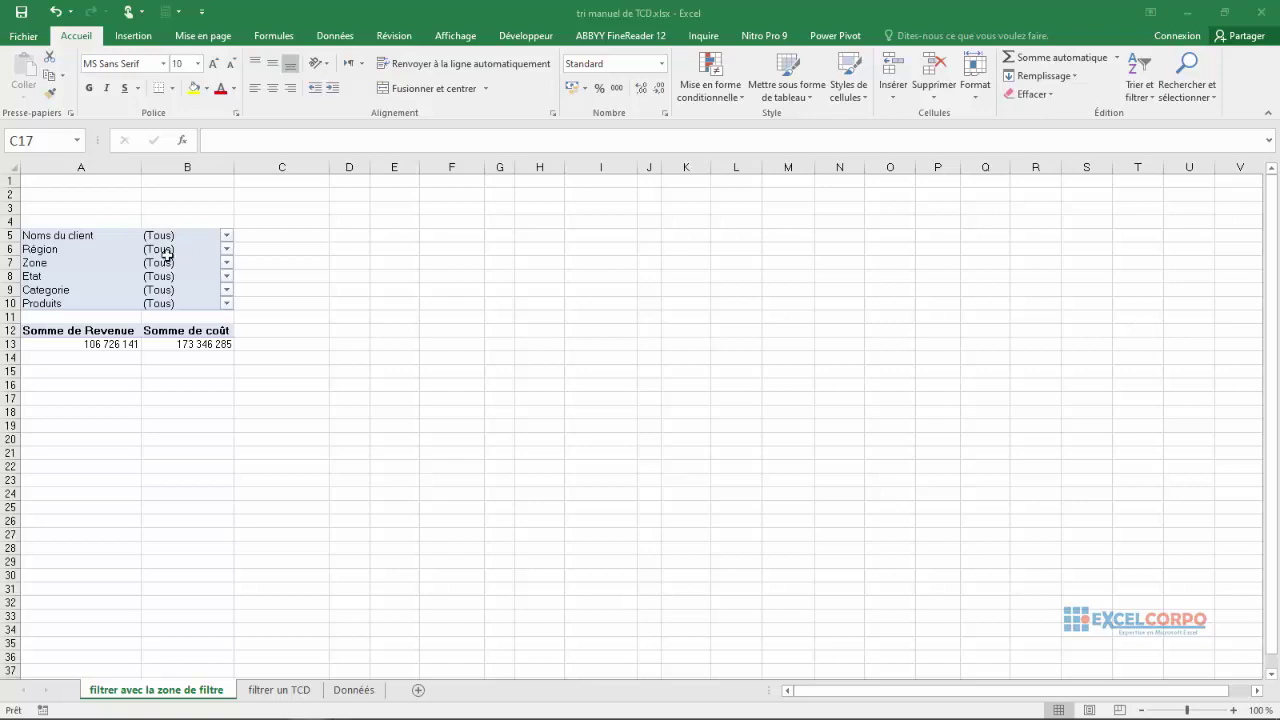
Examine the pivot table's report filter fields and their selections, from Noms du client down to Produits
click(167, 254)
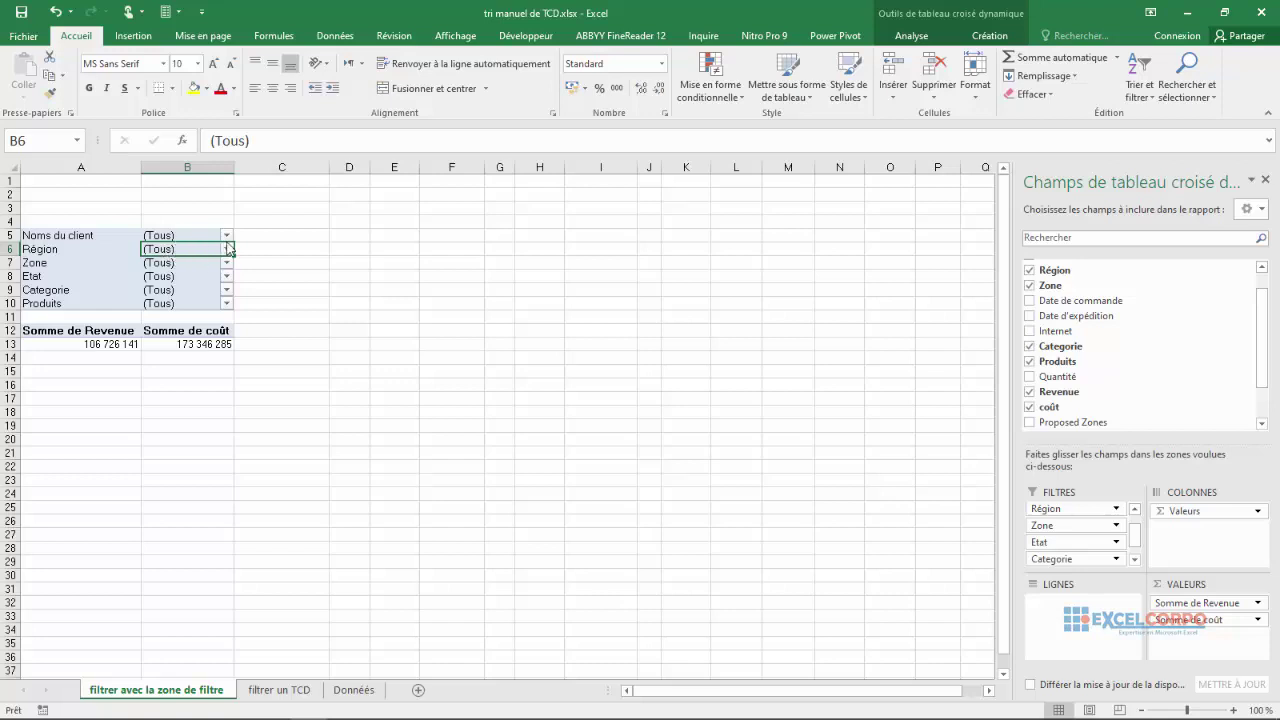
drag(195, 236, 180, 303)
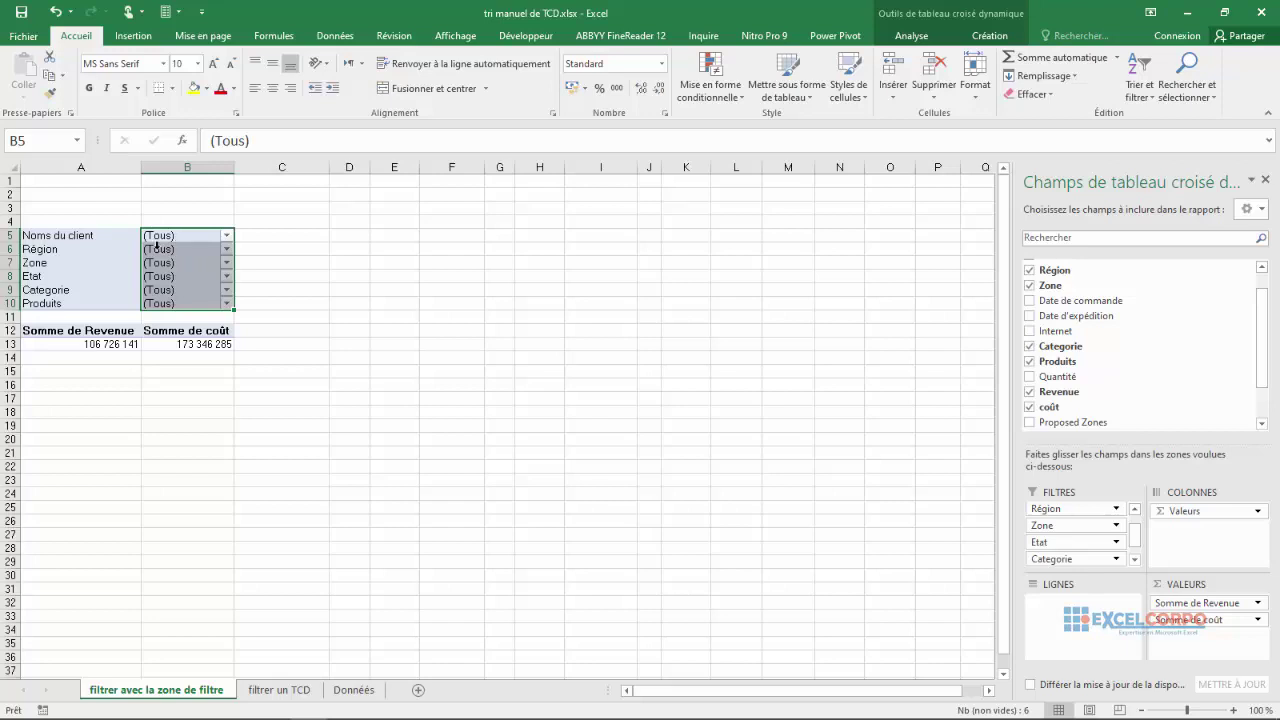
click(95, 251)
click(62, 263)
click(42, 277)
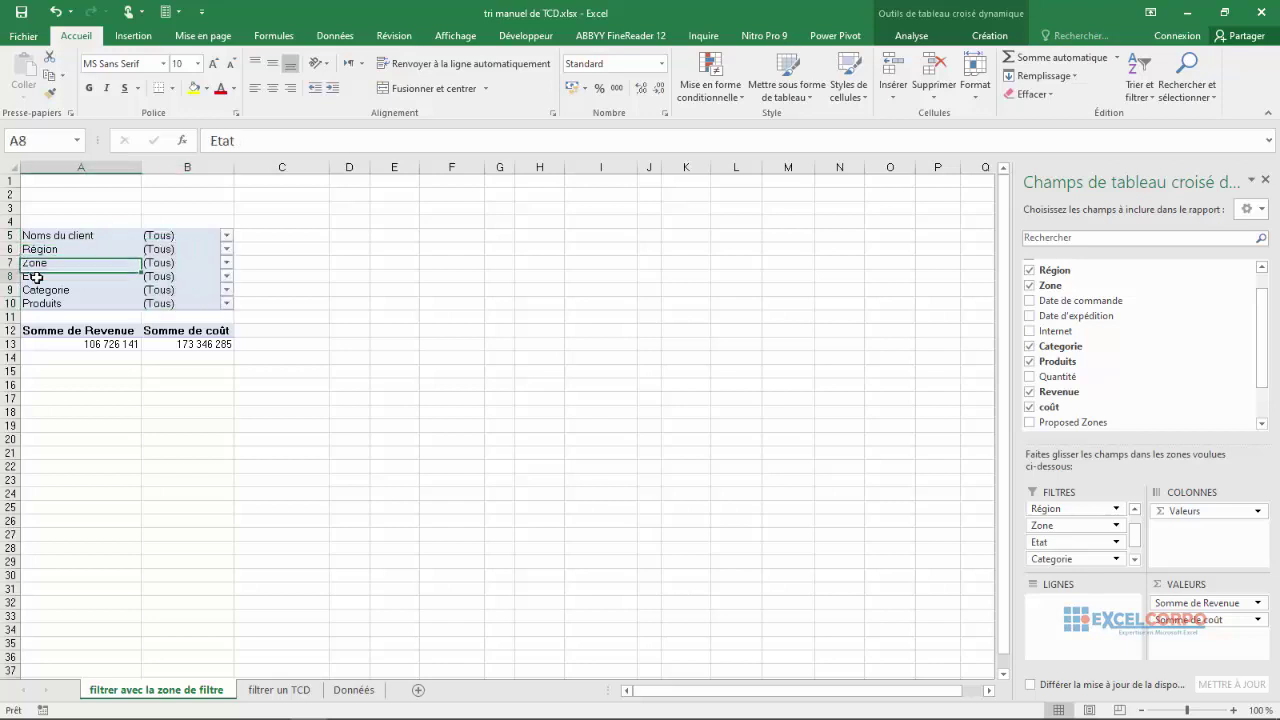
click(37, 290)
click(43, 304)
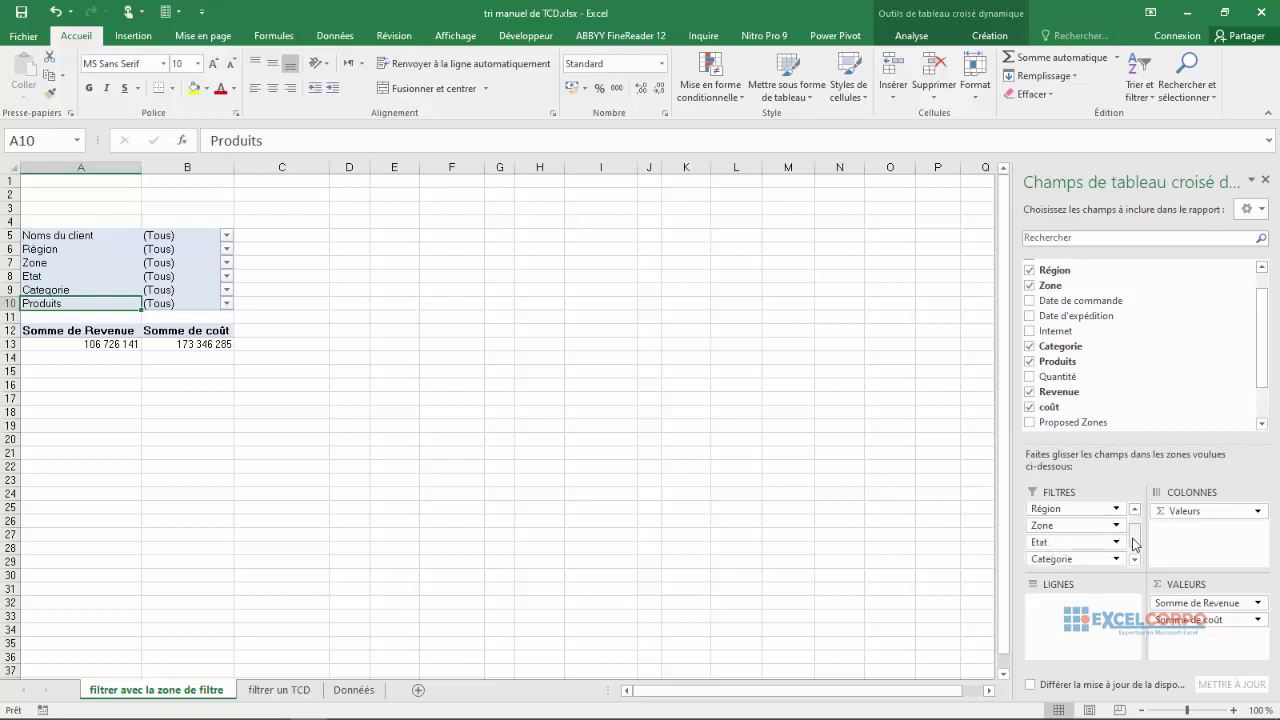
Try to move the Région field from the field list into the report filters area
drag(1137, 543, 1139, 560)
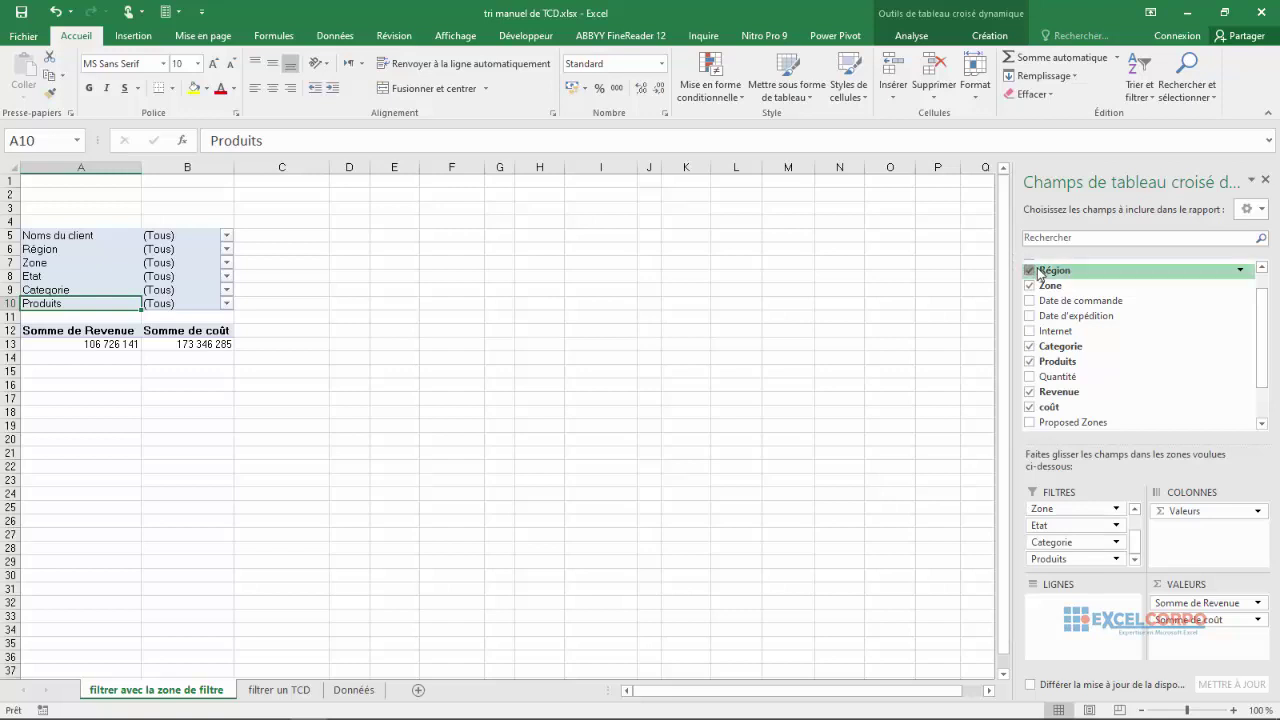
drag(1040, 275, 1049, 463)
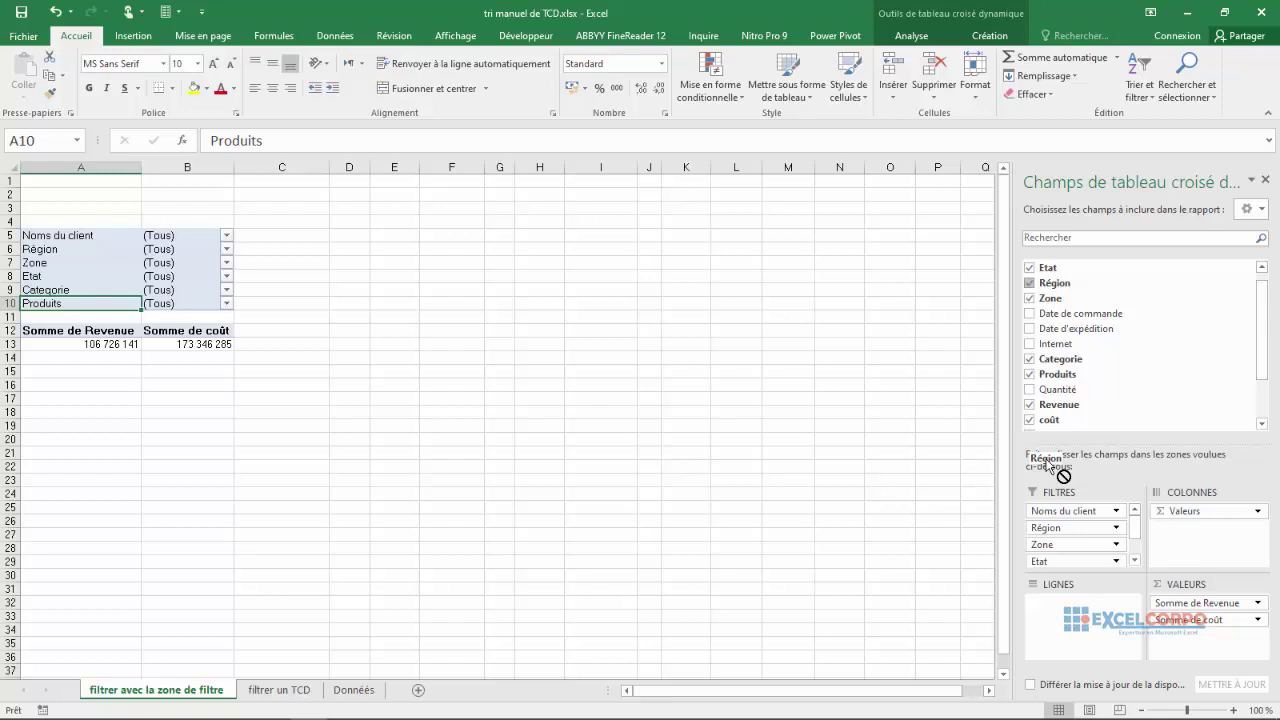
drag(1063, 475, 1060, 478)
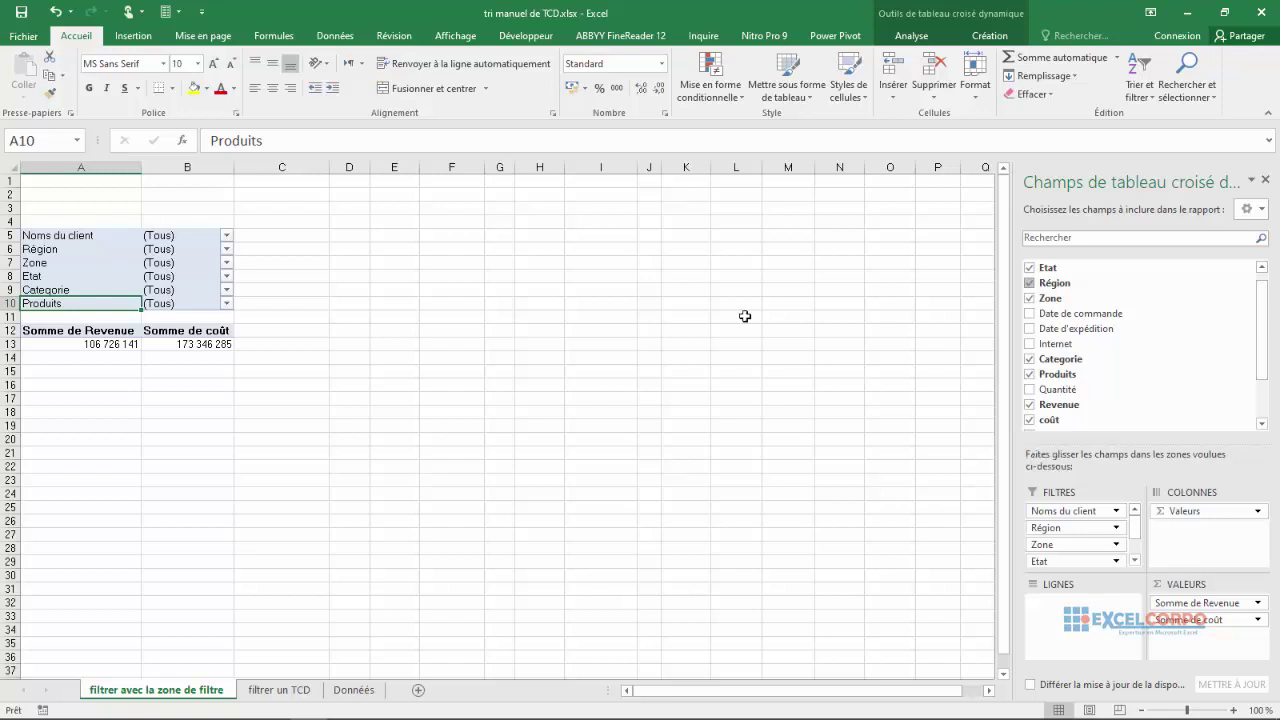
Set the pivot table's layout options to 2 report filter fields per column
click(180, 290)
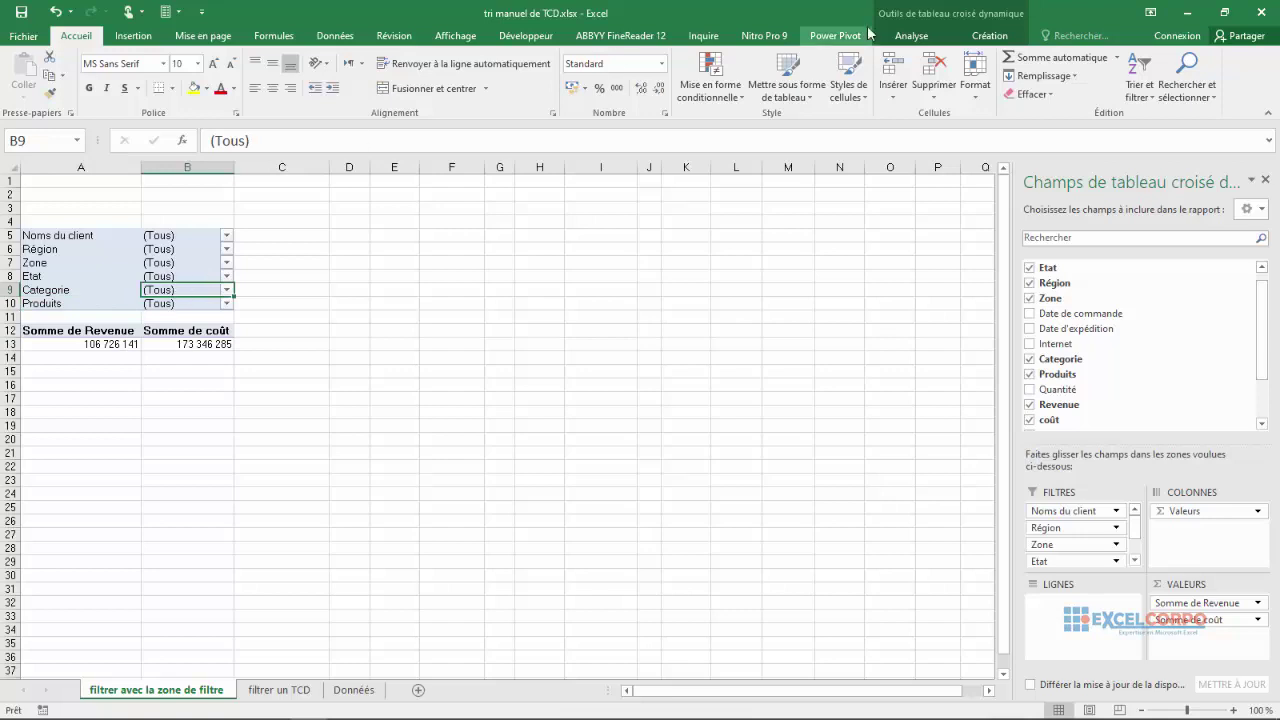
click(905, 37)
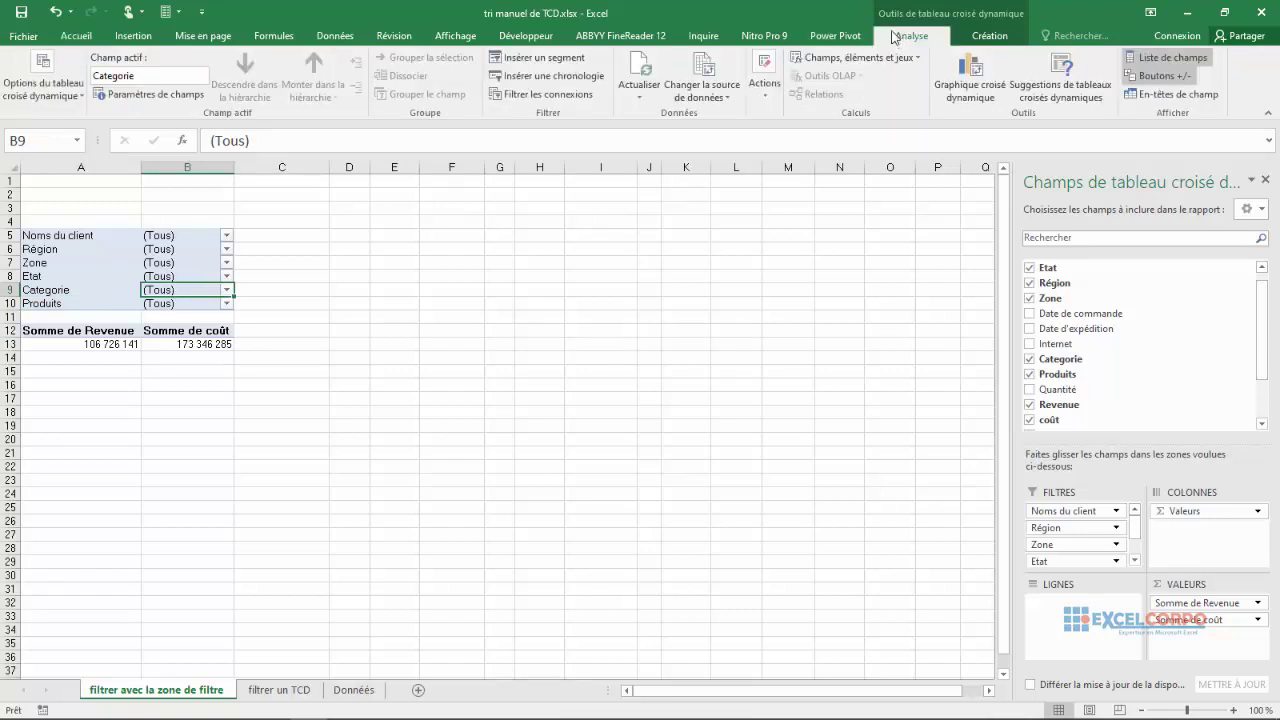
click(83, 97)
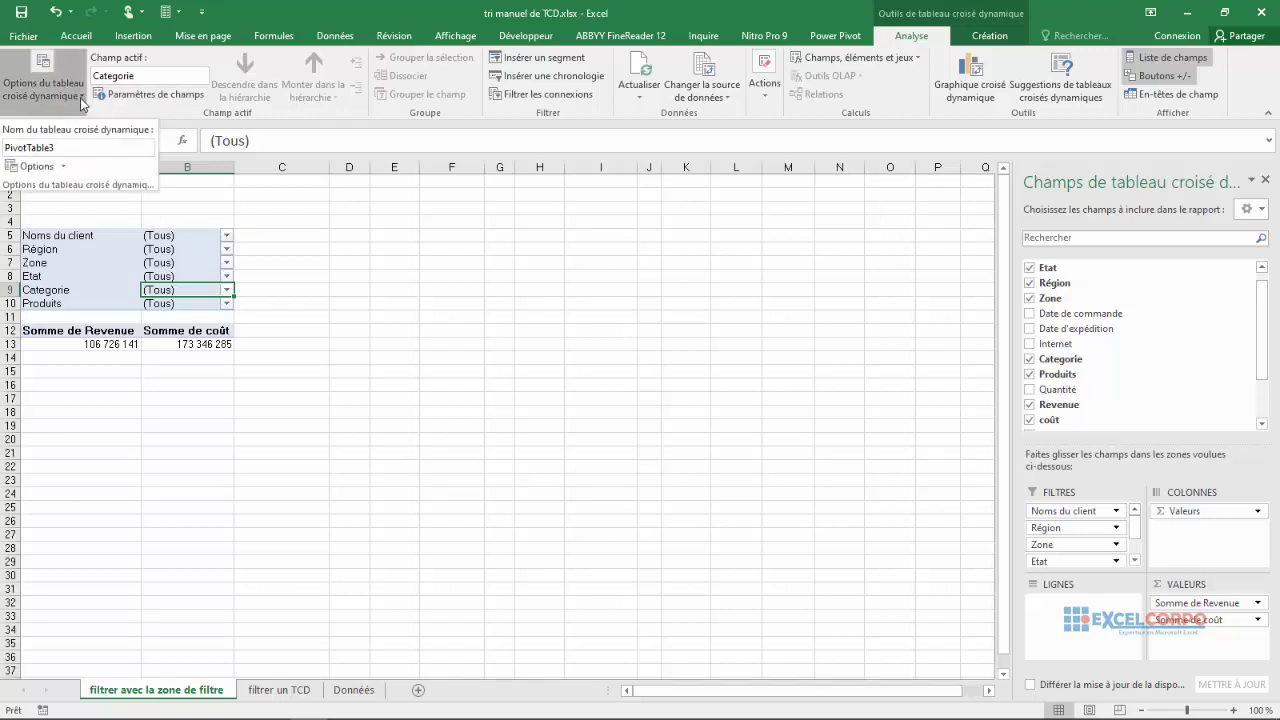
click(32, 166)
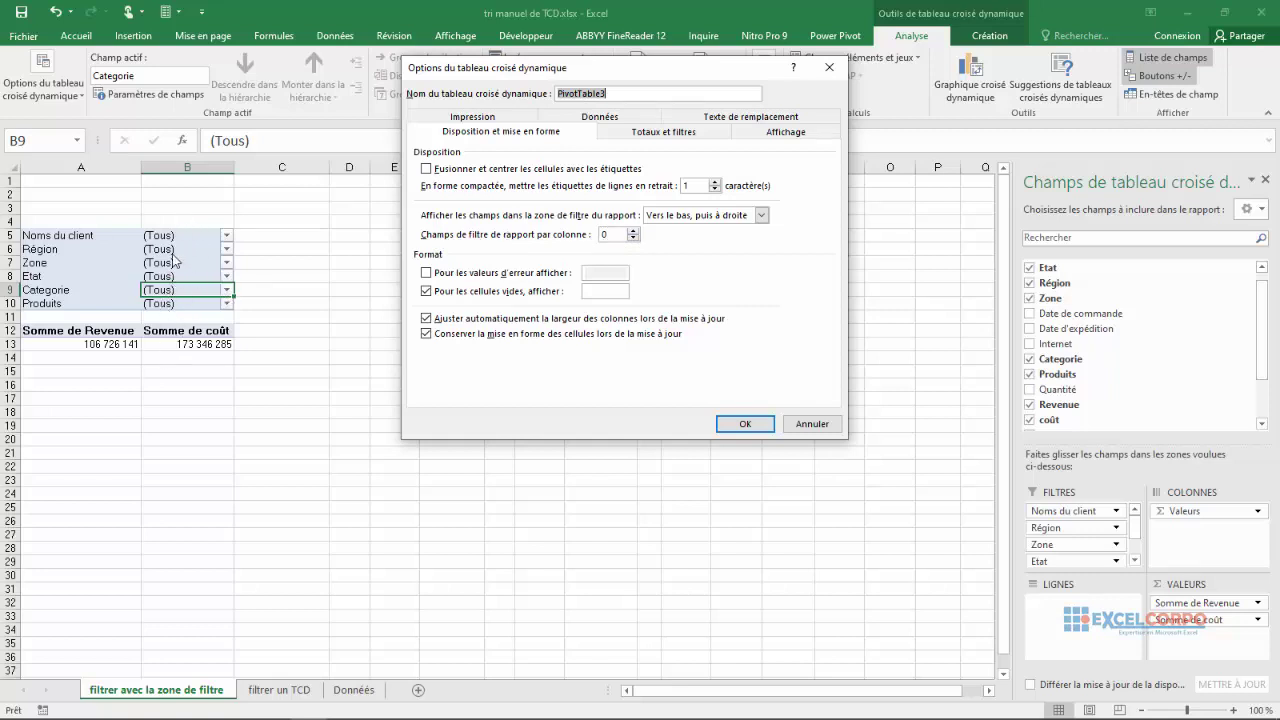
click(633, 231)
click(633, 231)
click(750, 427)
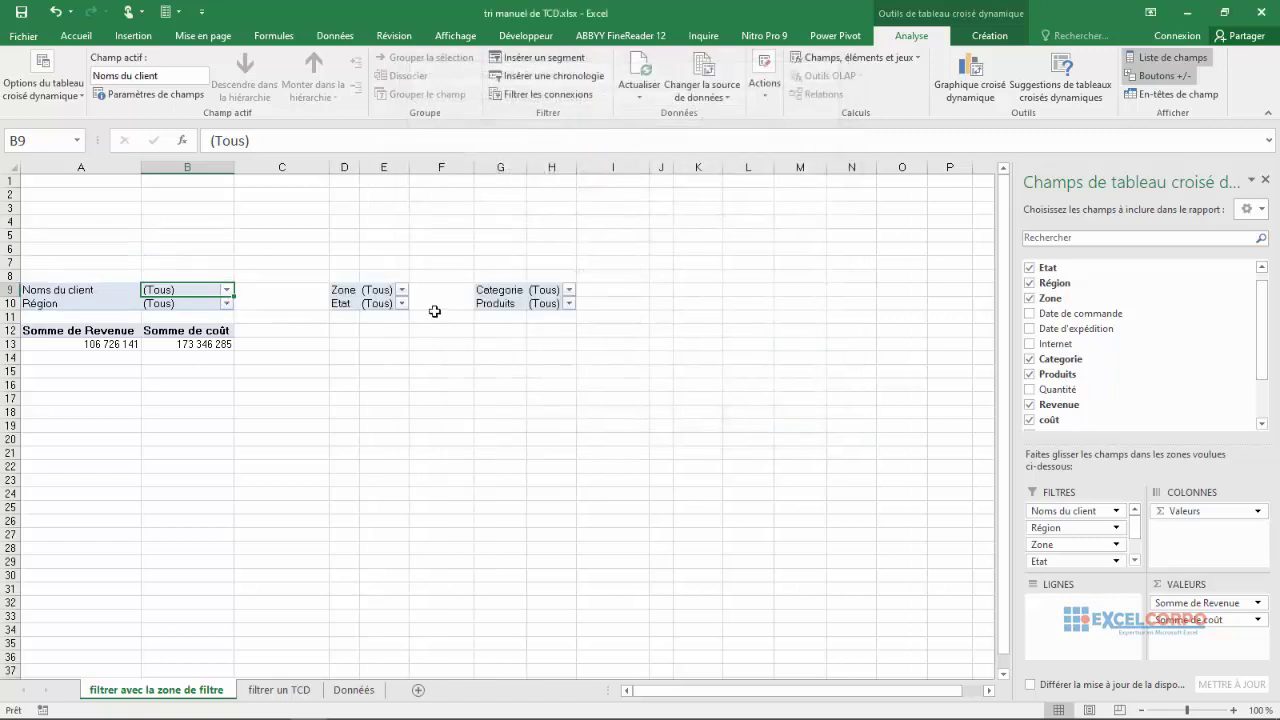
Check the arrangement of the report filters and the list of choices in the Région filter
click(401, 304)
click(588, 324)
click(545, 278)
click(227, 303)
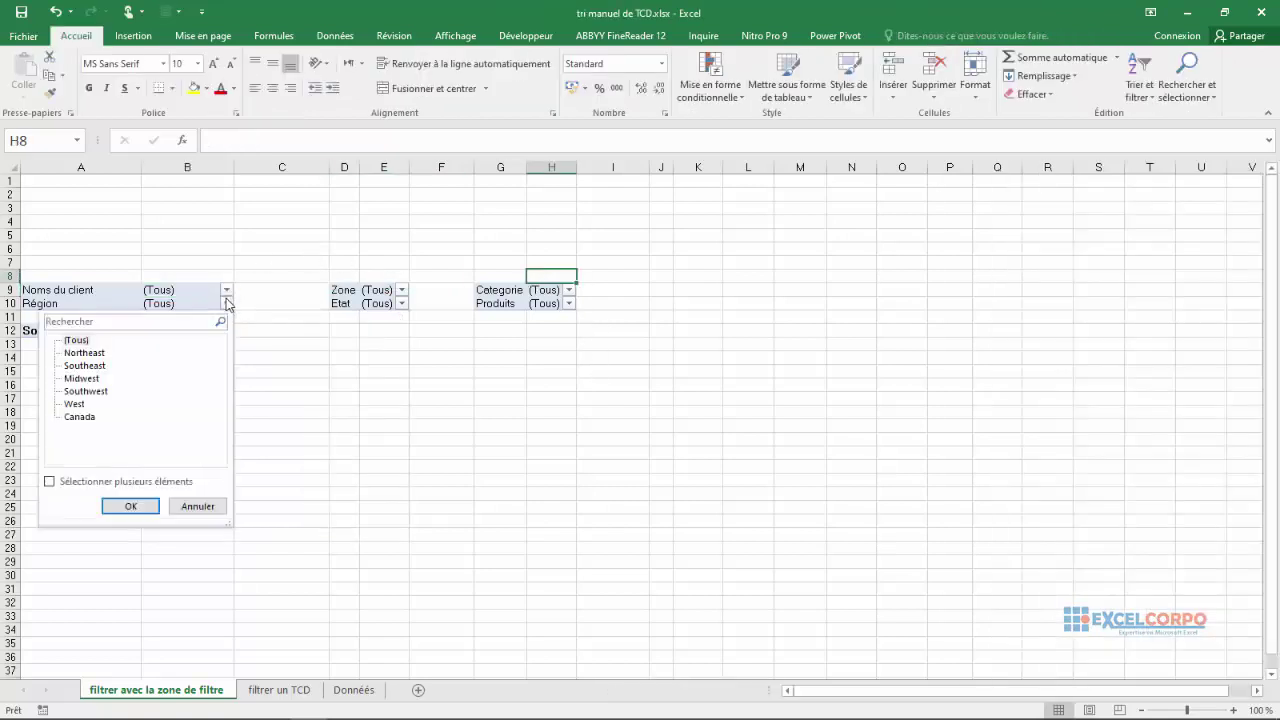
click(200, 305)
click(189, 291)
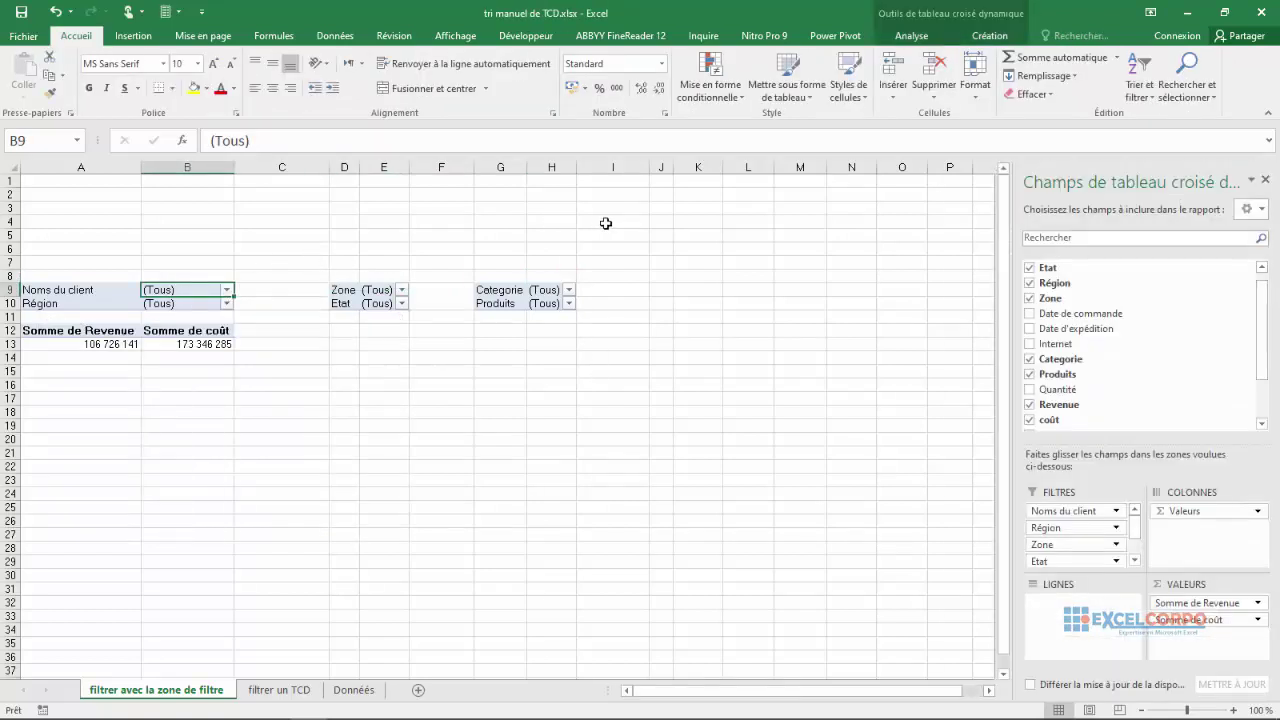
Review the display order choices for report filter fields in the pivot table options, keeping Vers le bas, puis à droite
click(908, 36)
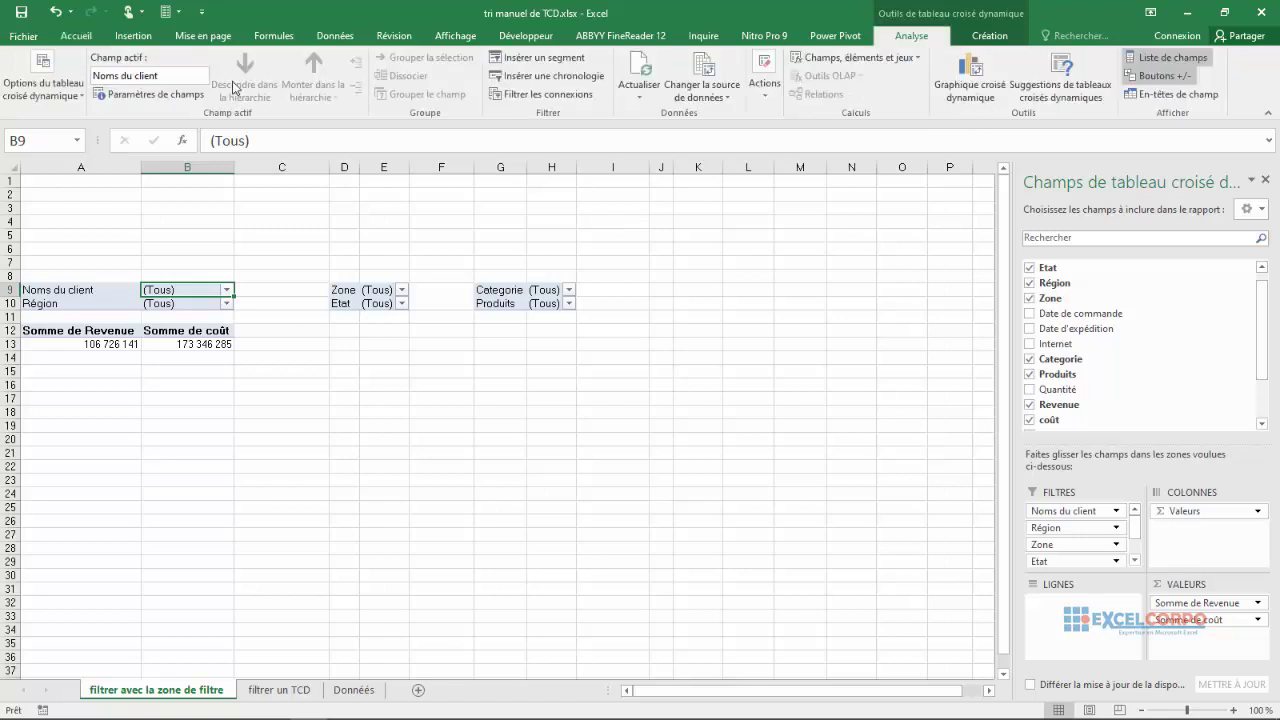
click(62, 97)
click(42, 166)
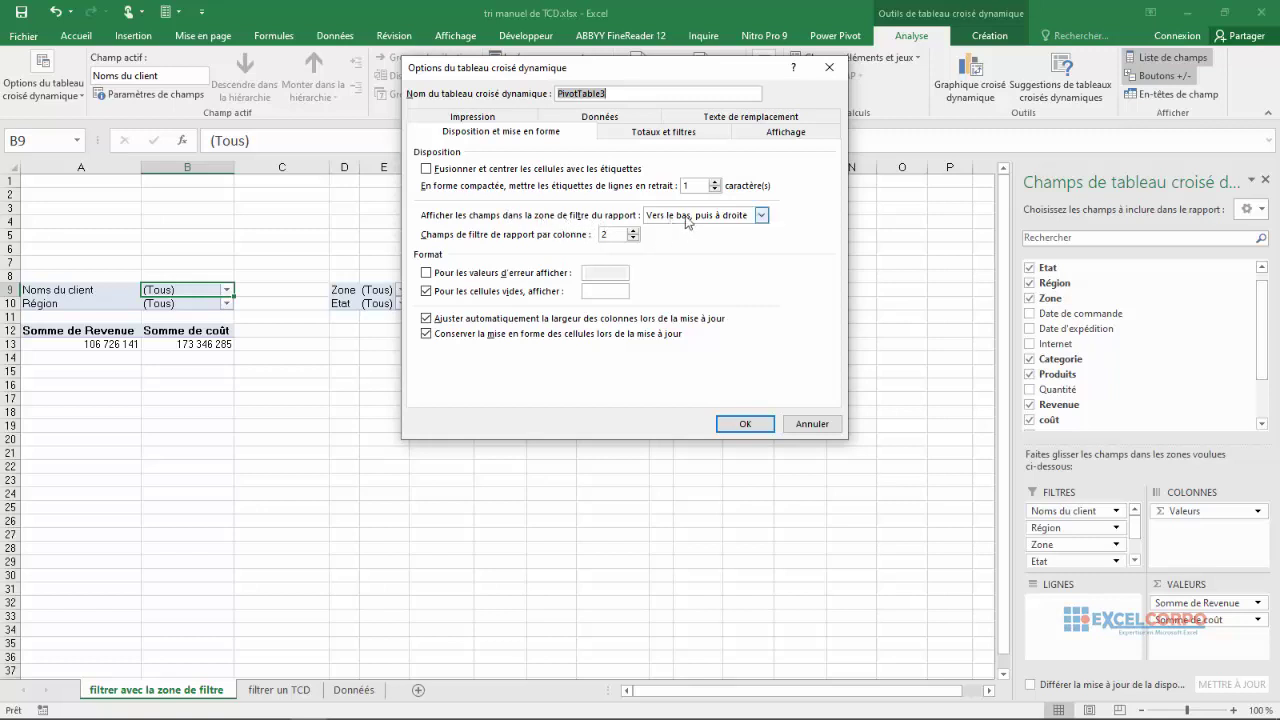
click(761, 215)
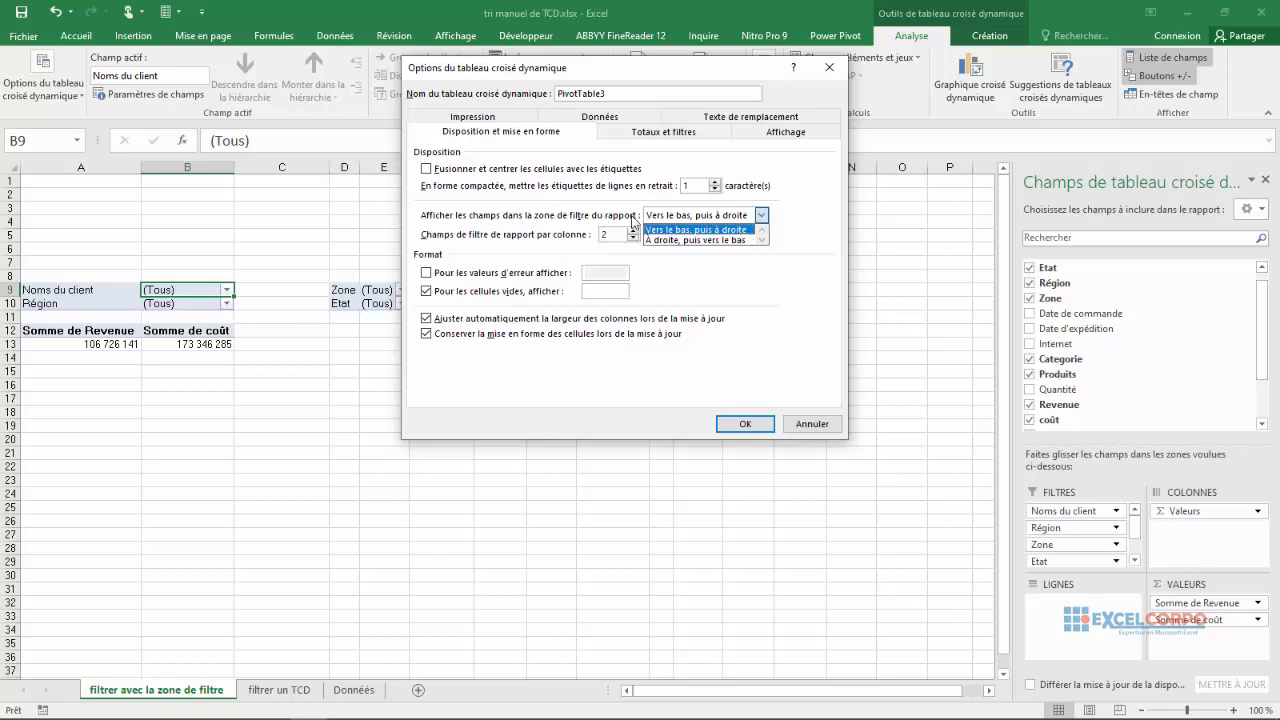
click(752, 424)
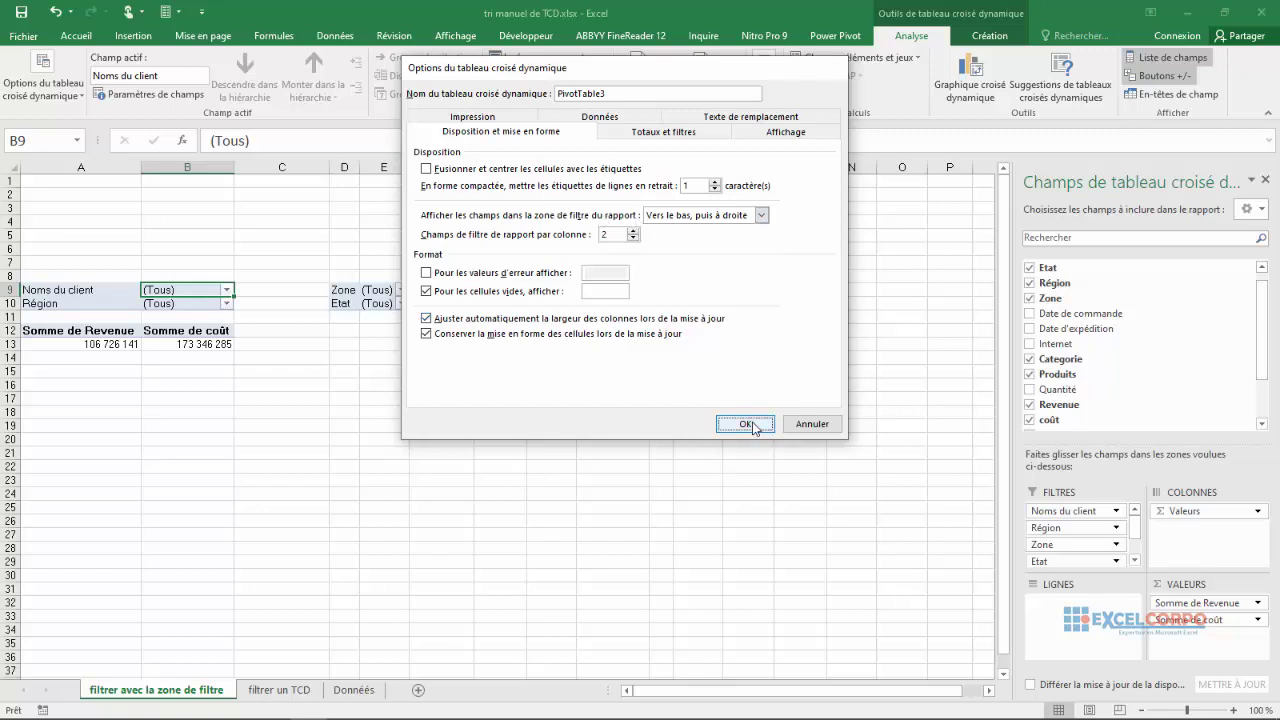
click(752, 424)
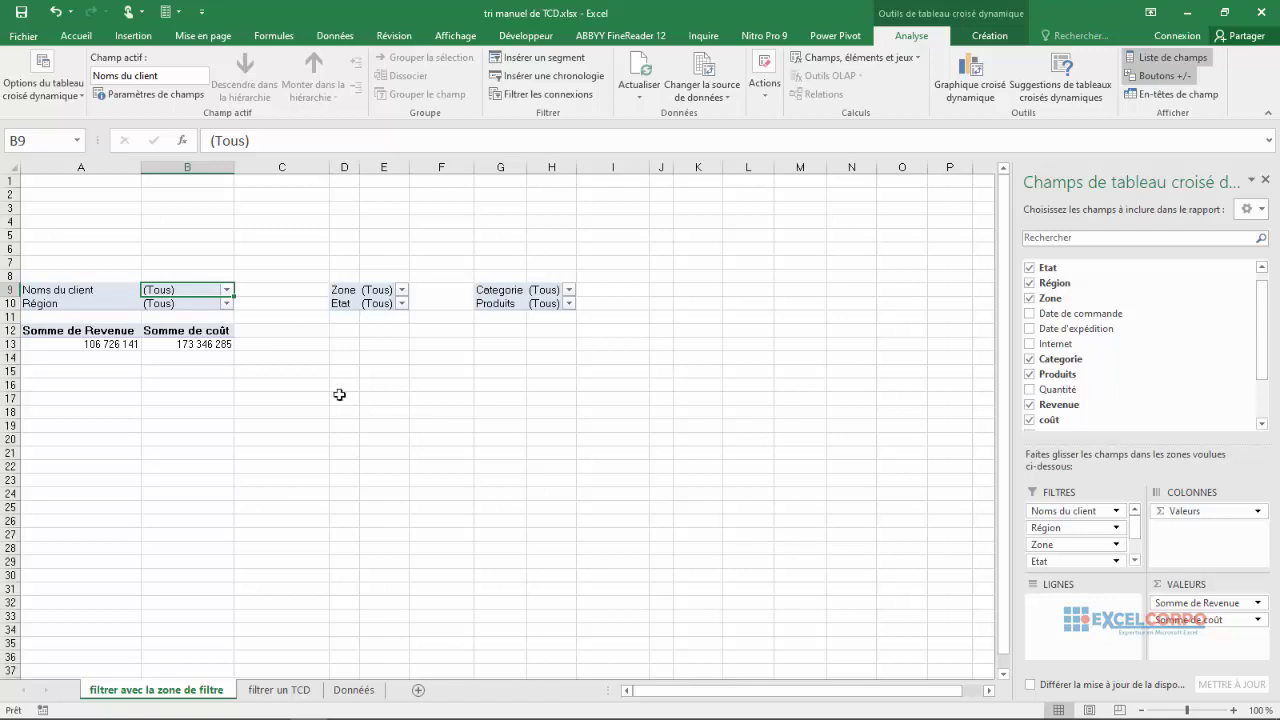
Filter the pivot table's Région field to Canada only
click(217, 303)
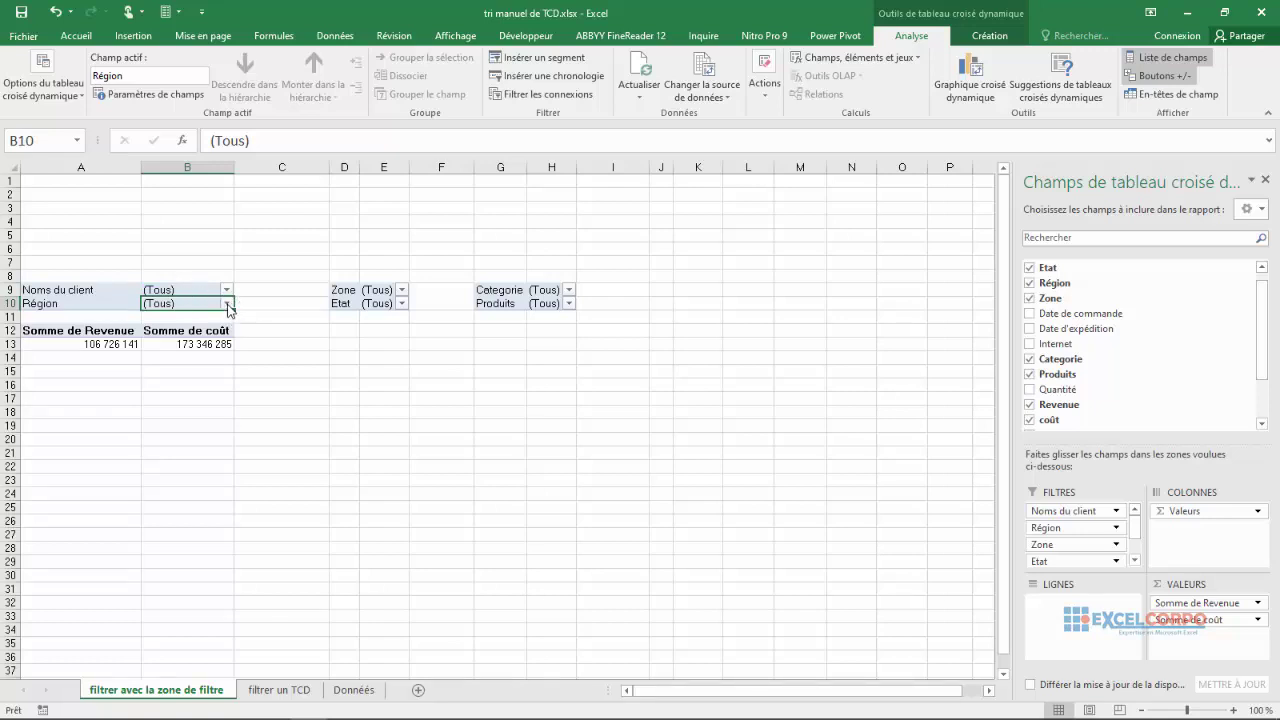
click(227, 303)
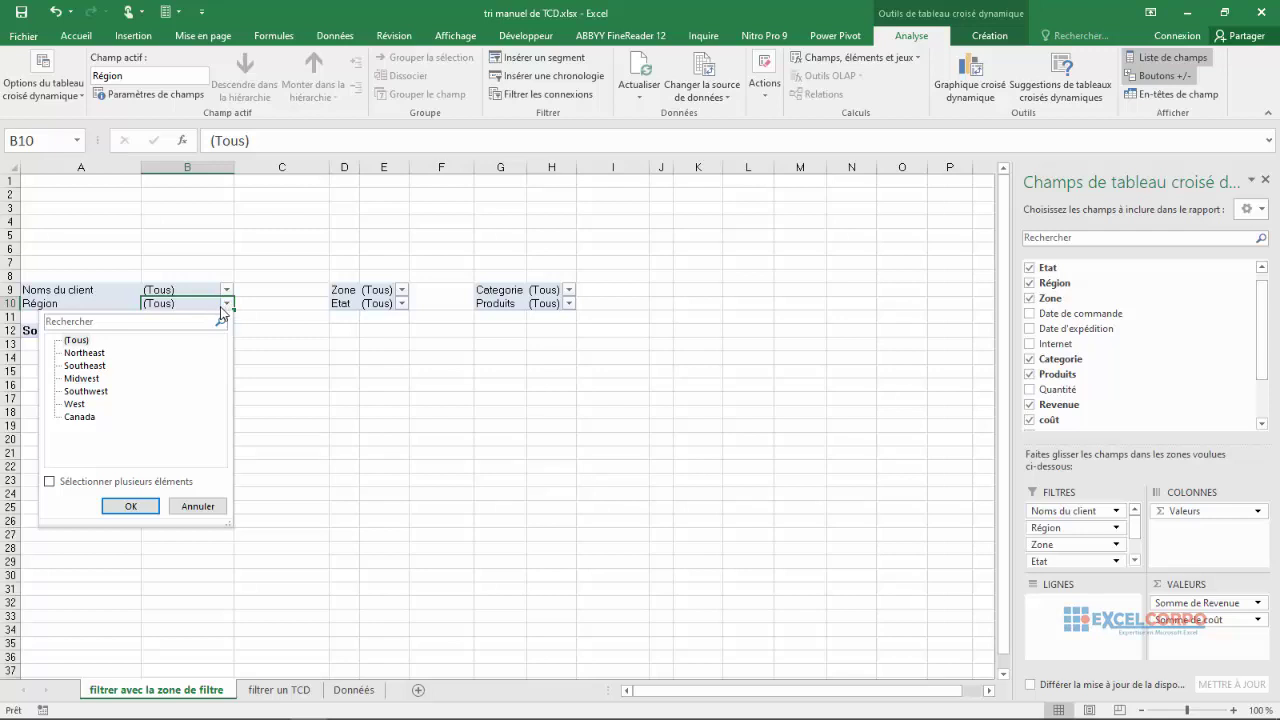
click(79, 417)
click(128, 510)
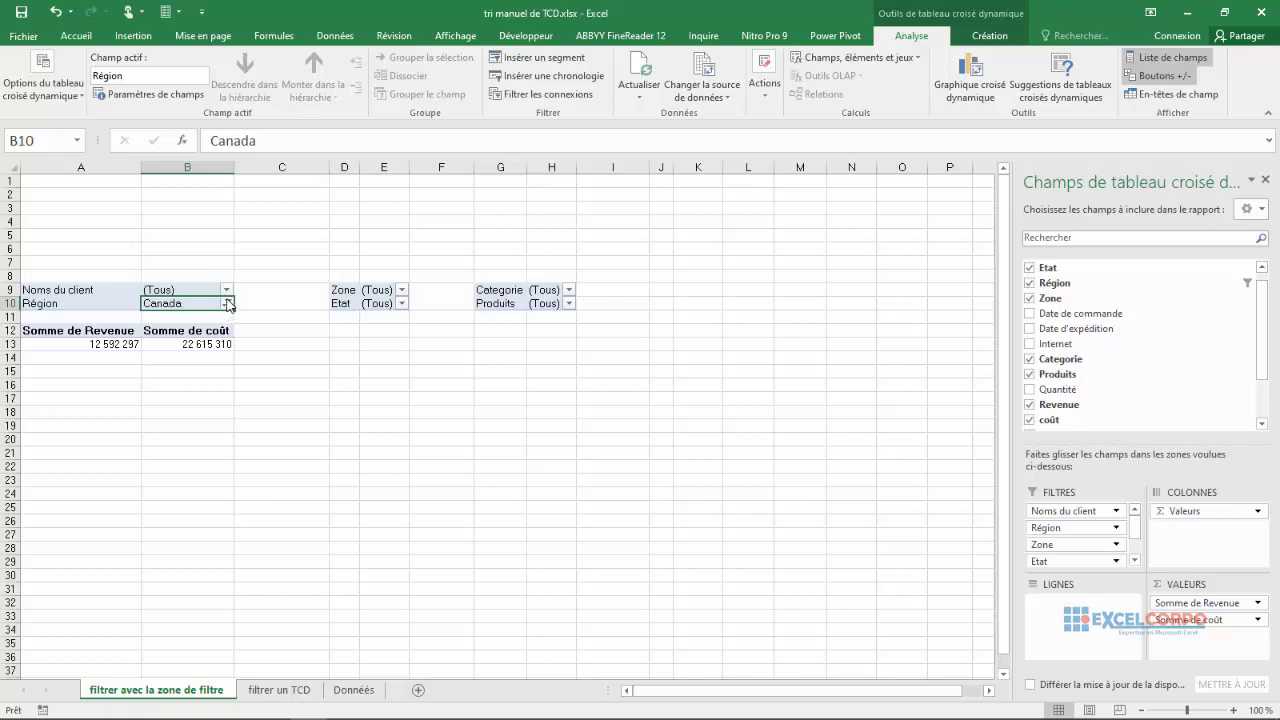
Allow multiple items in the Région filter and include West and Midwest along with Canada
click(227, 303)
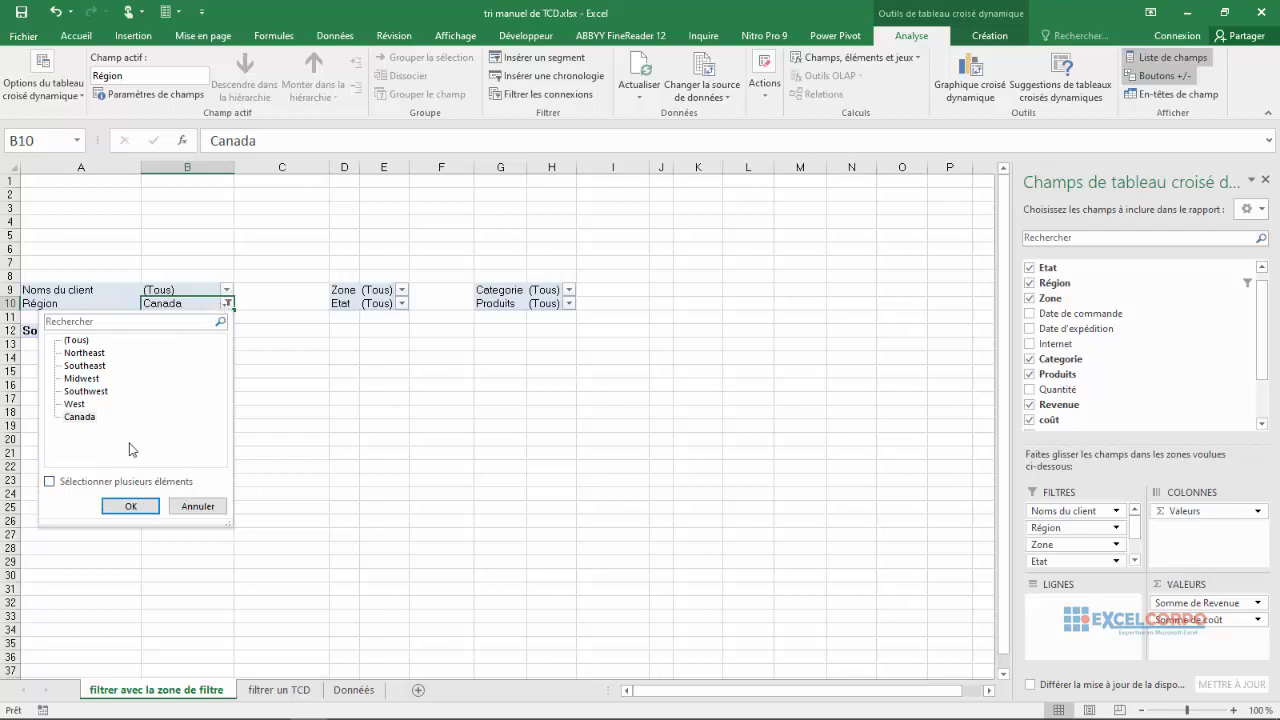
click(49, 481)
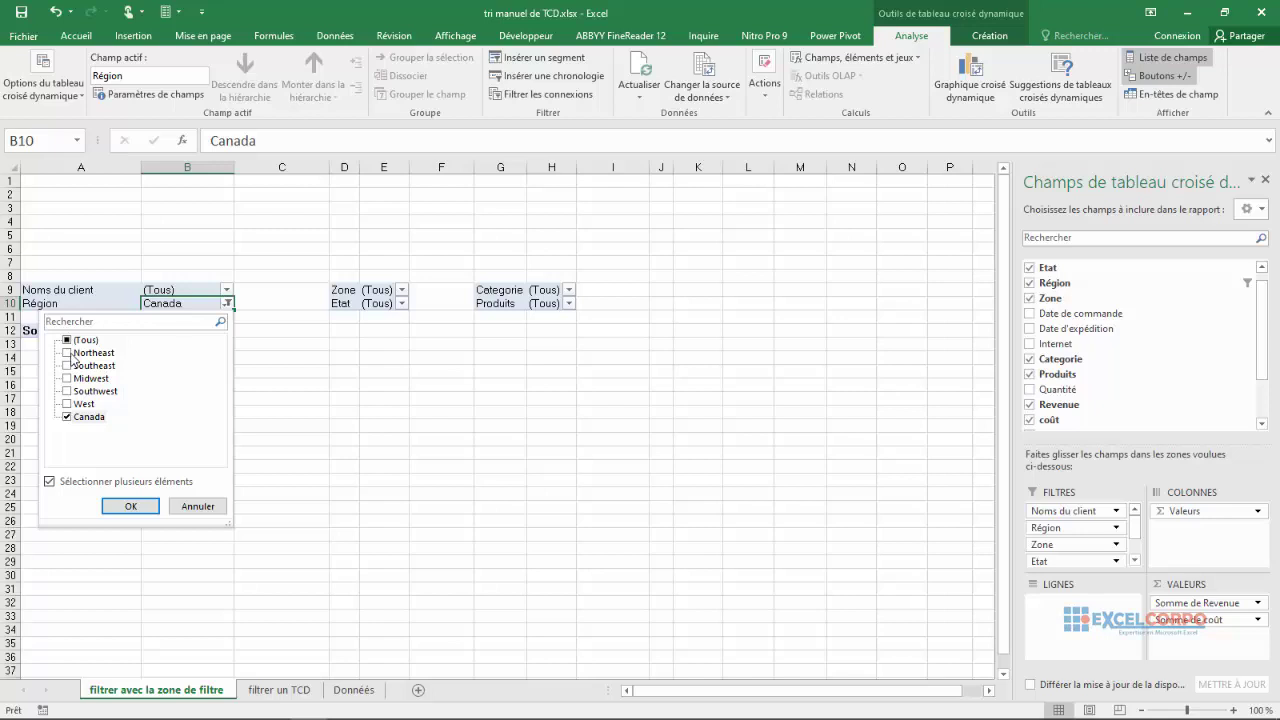
click(68, 404)
click(67, 378)
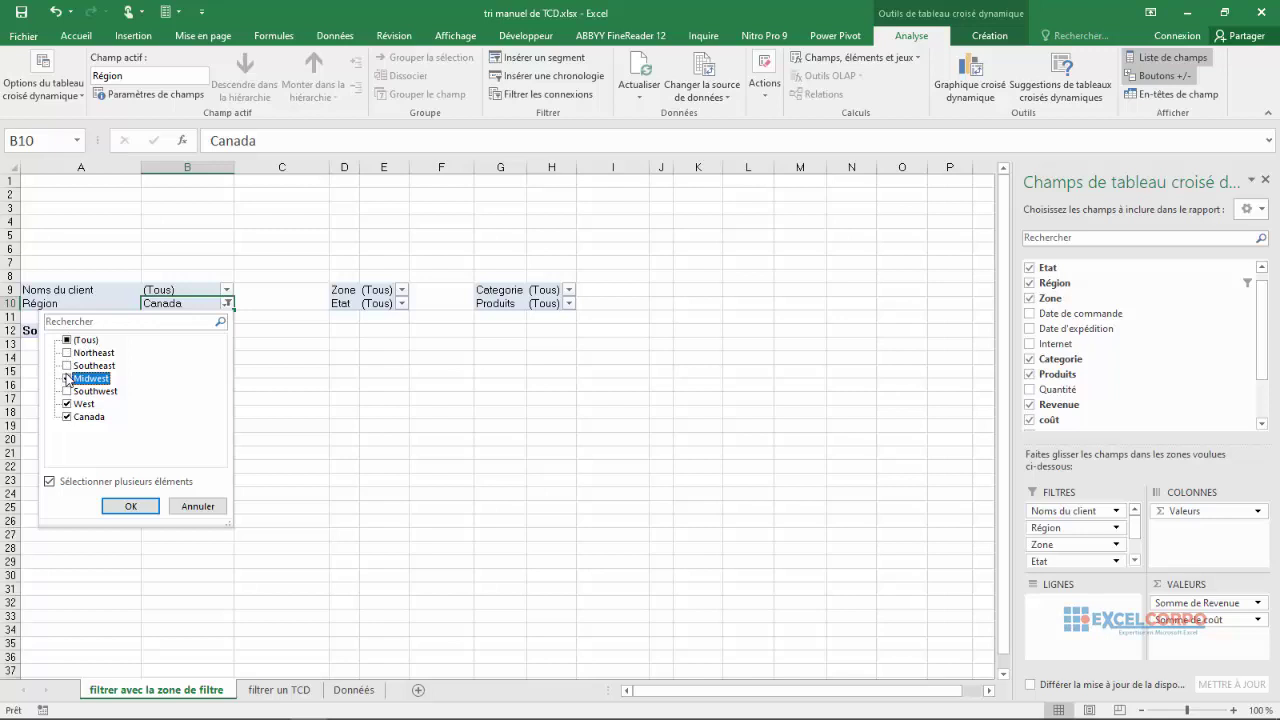
click(132, 507)
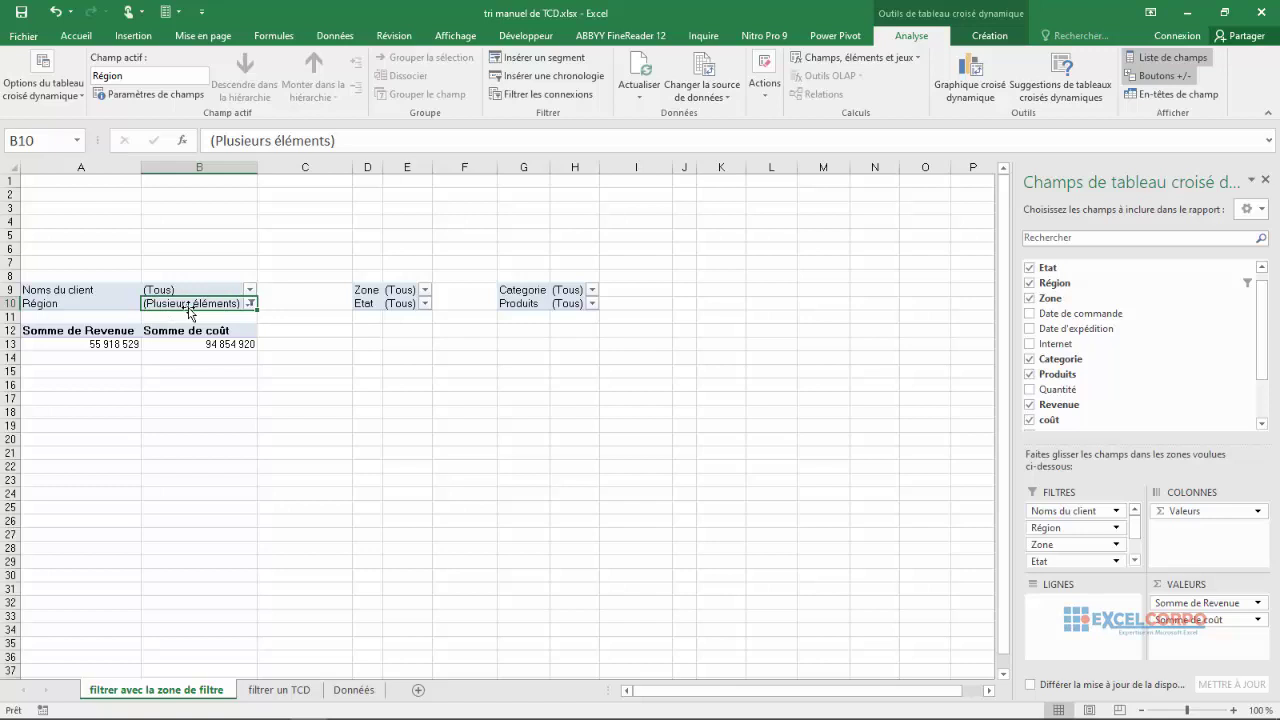
click(250, 304)
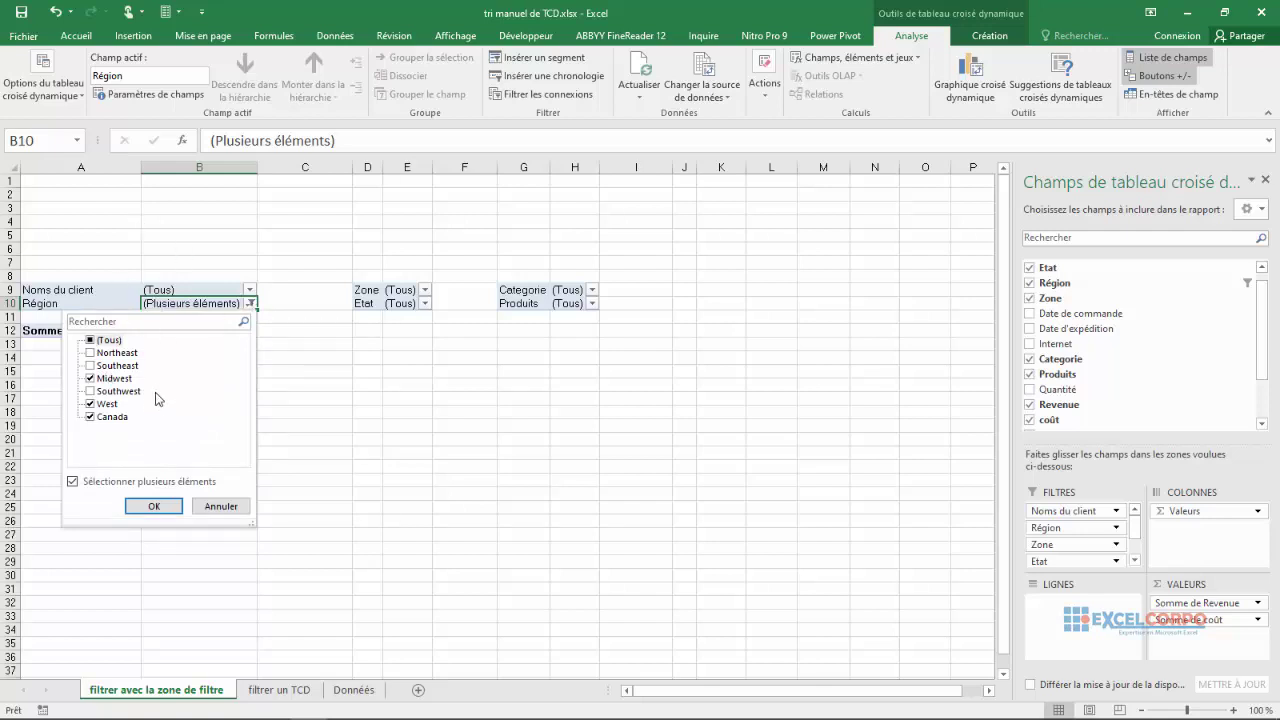
click(155, 507)
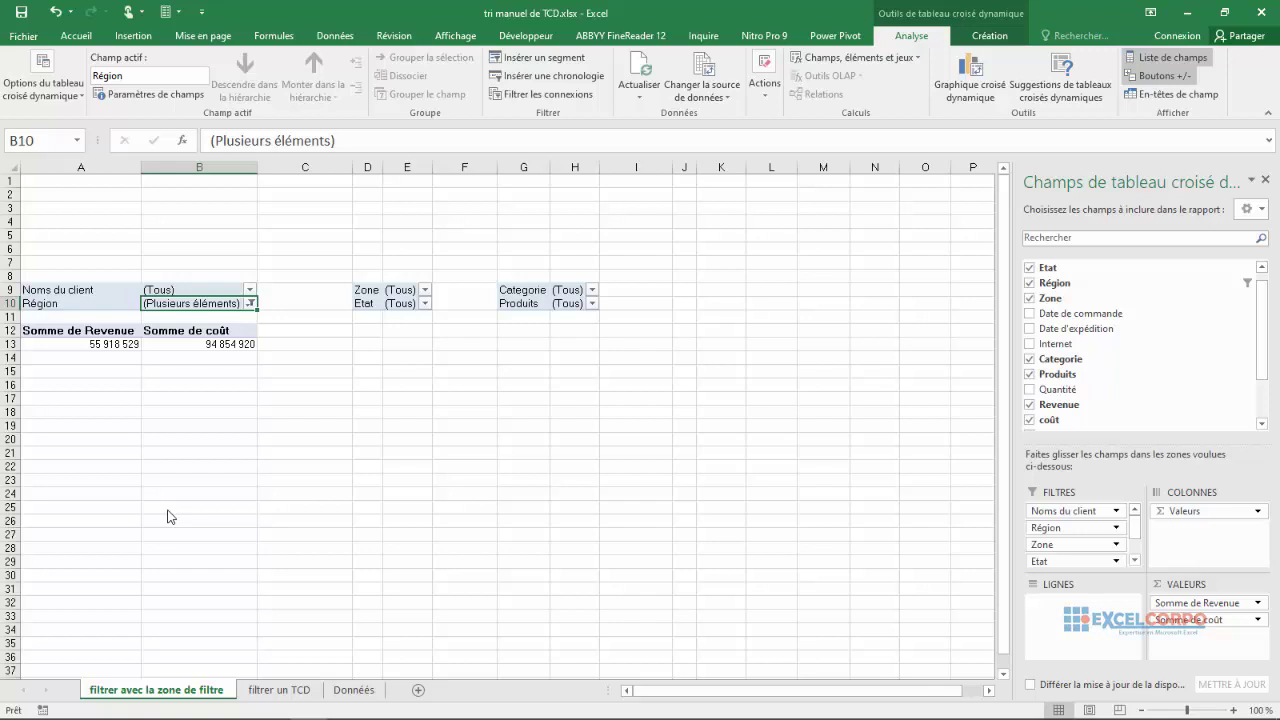
Allow multiple items in the Etat filter and apply it with all states selected
click(425, 304)
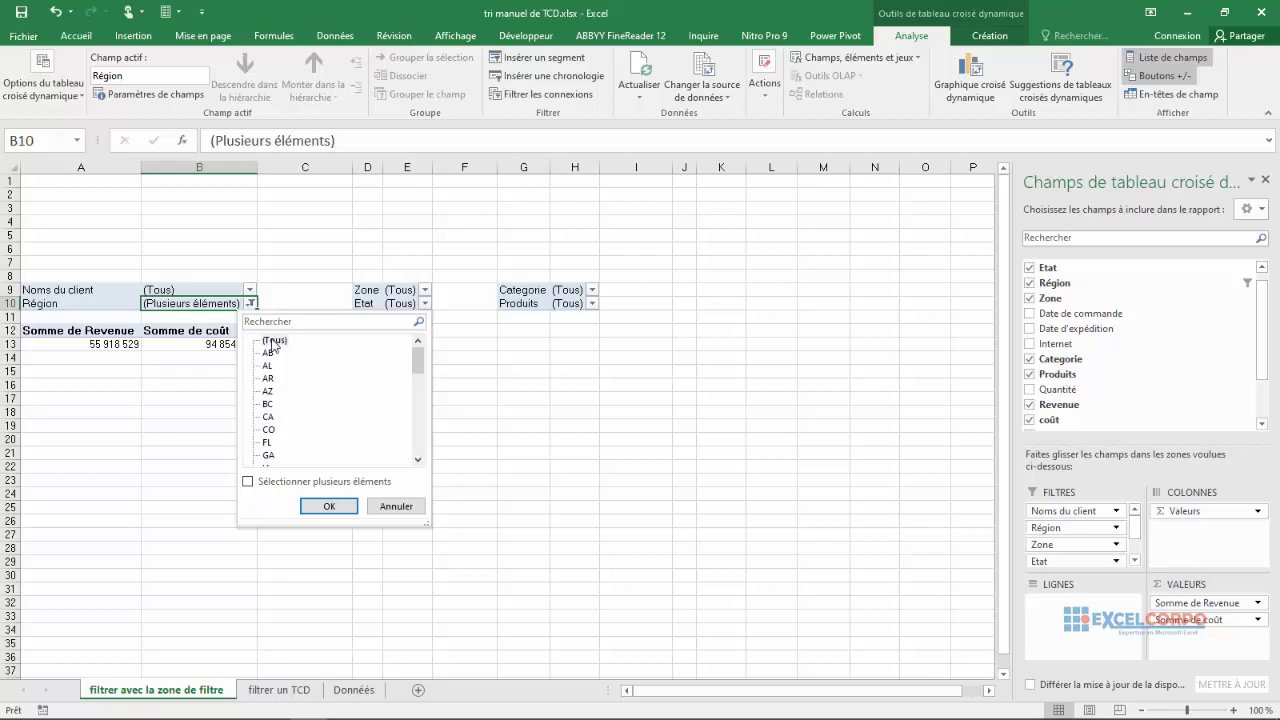
click(274, 342)
click(248, 483)
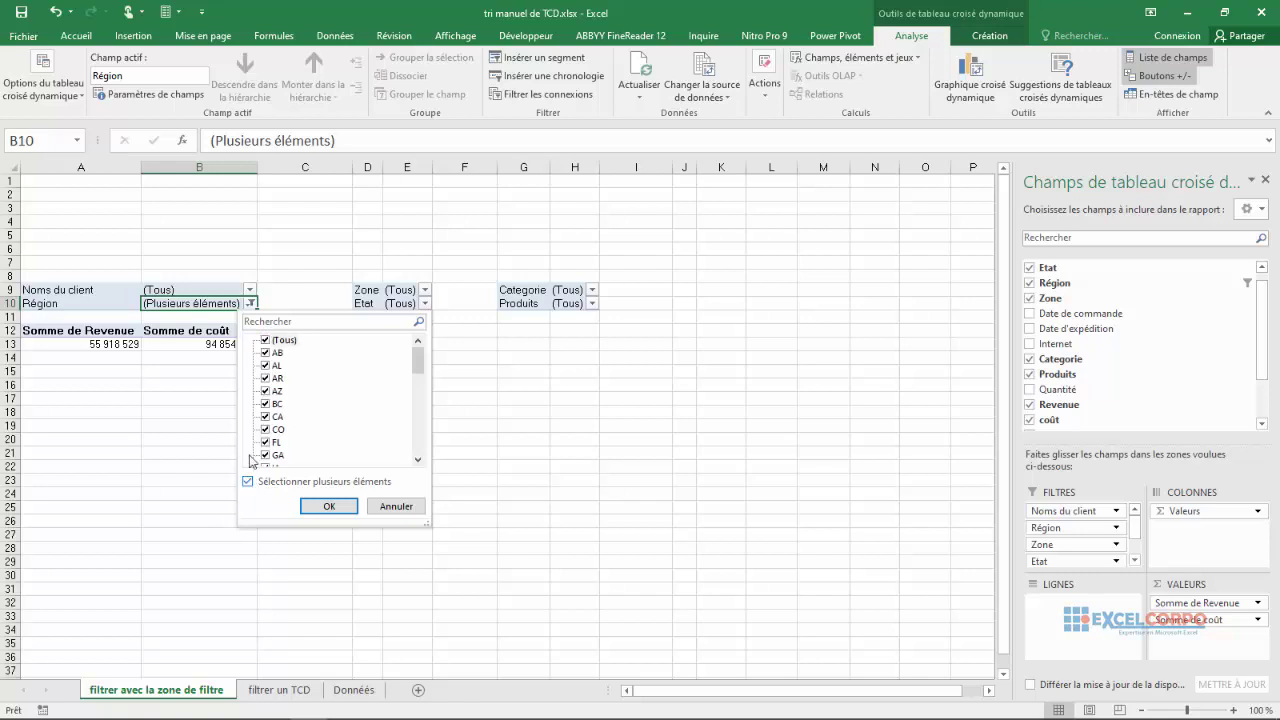
click(266, 341)
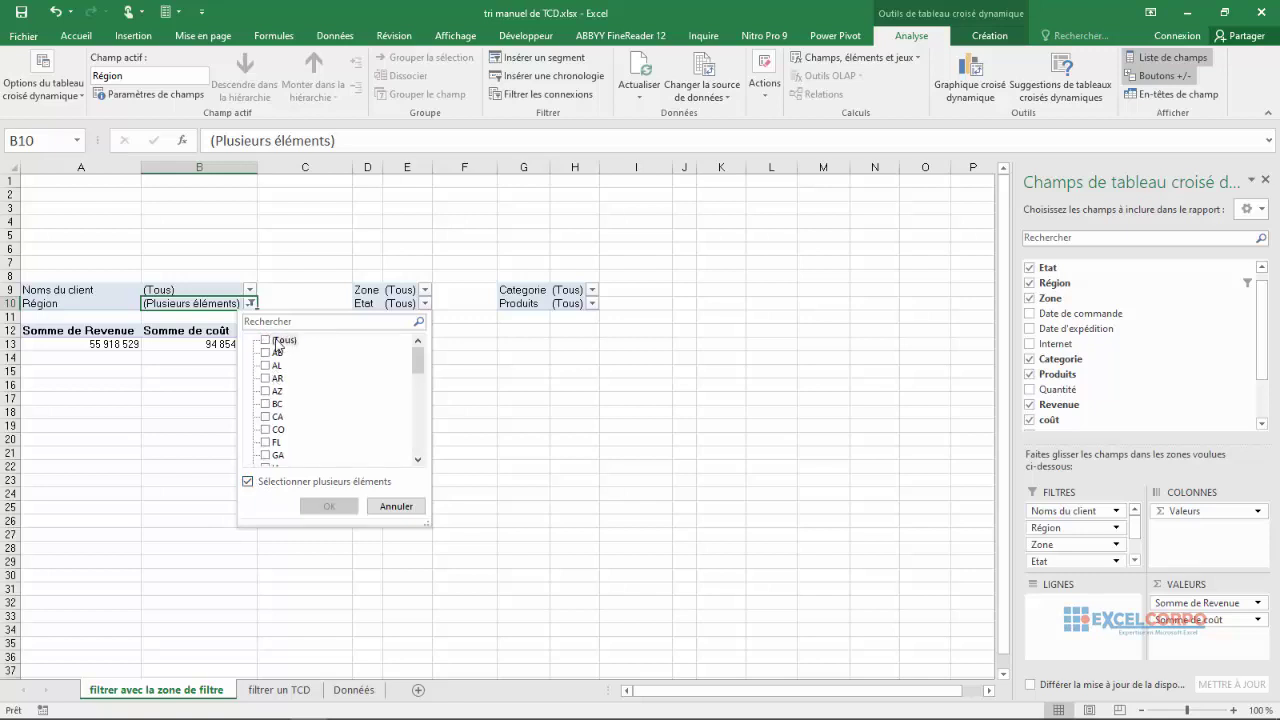
click(266, 341)
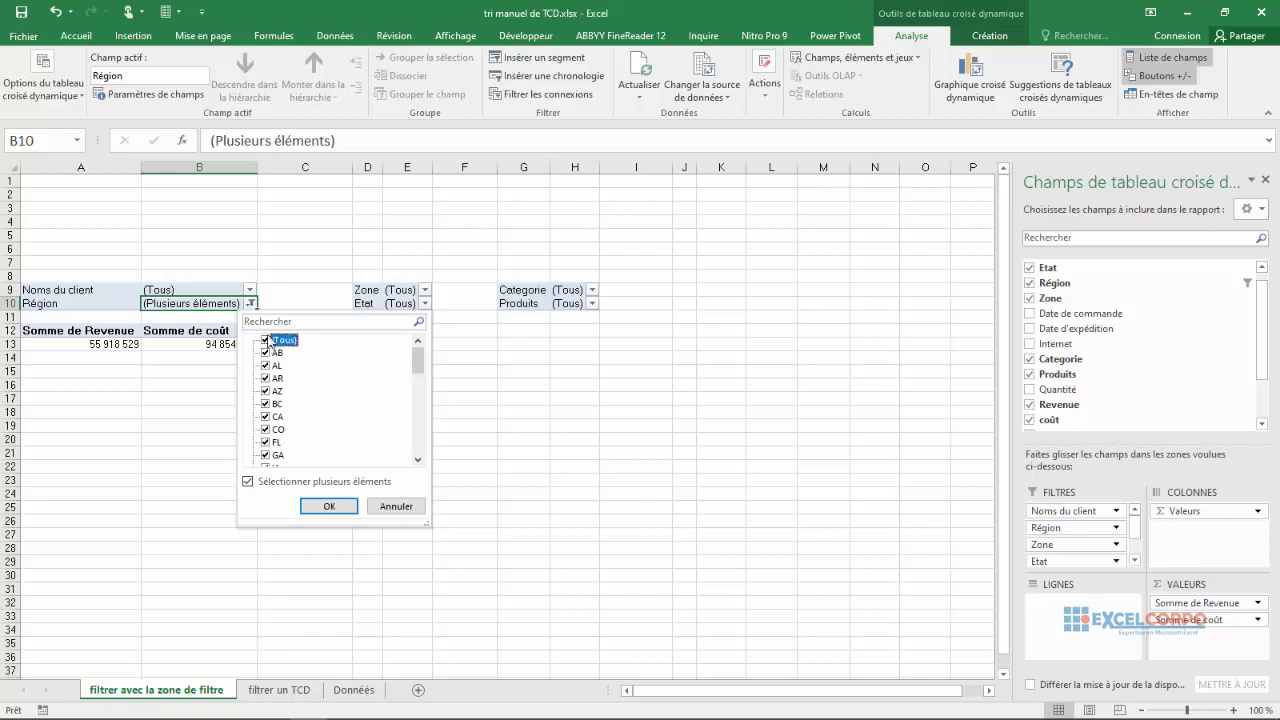
click(330, 505)
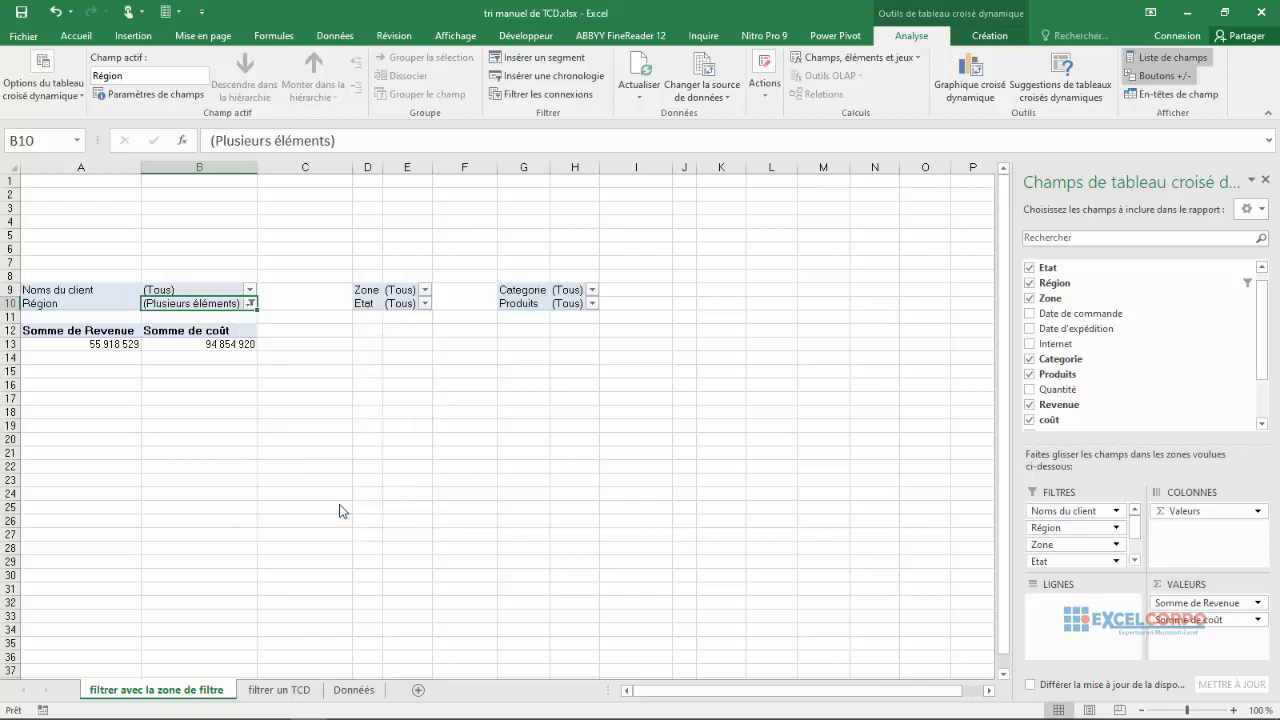
Try to apply the Etat filter with every state deselected, and cancel the change
key(alt+Down)
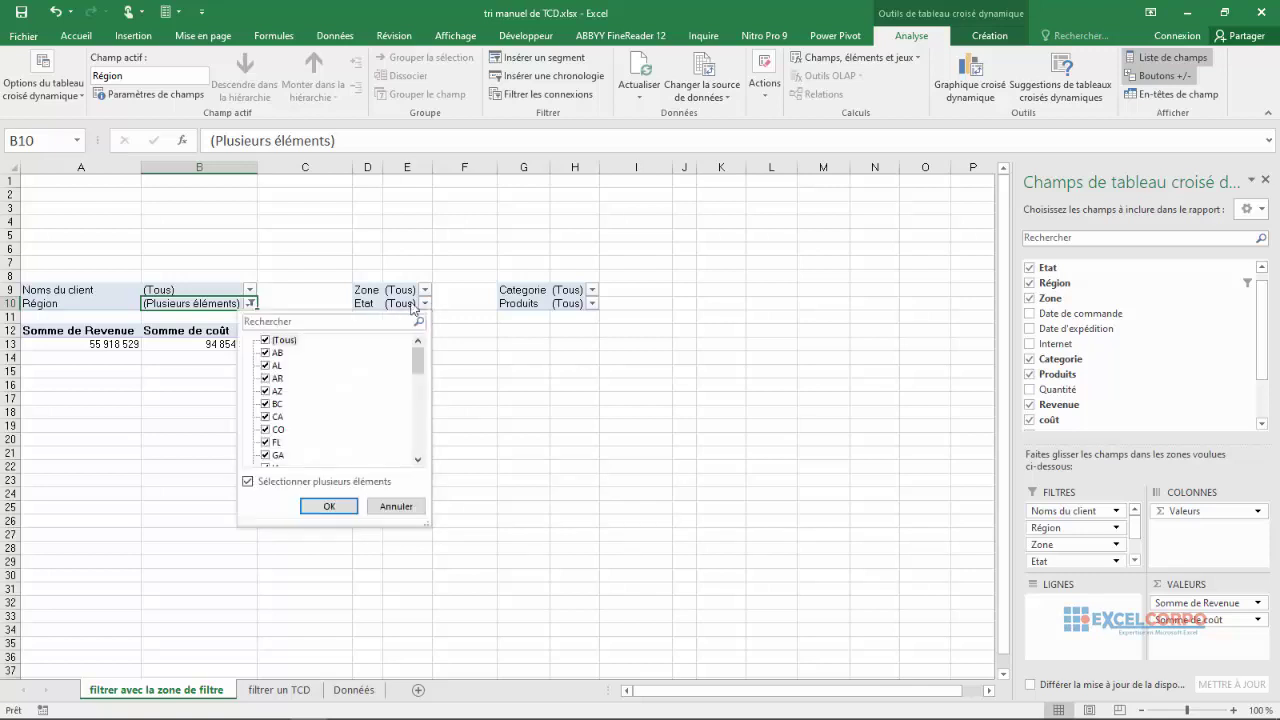
click(265, 340)
click(329, 504)
click(388, 507)
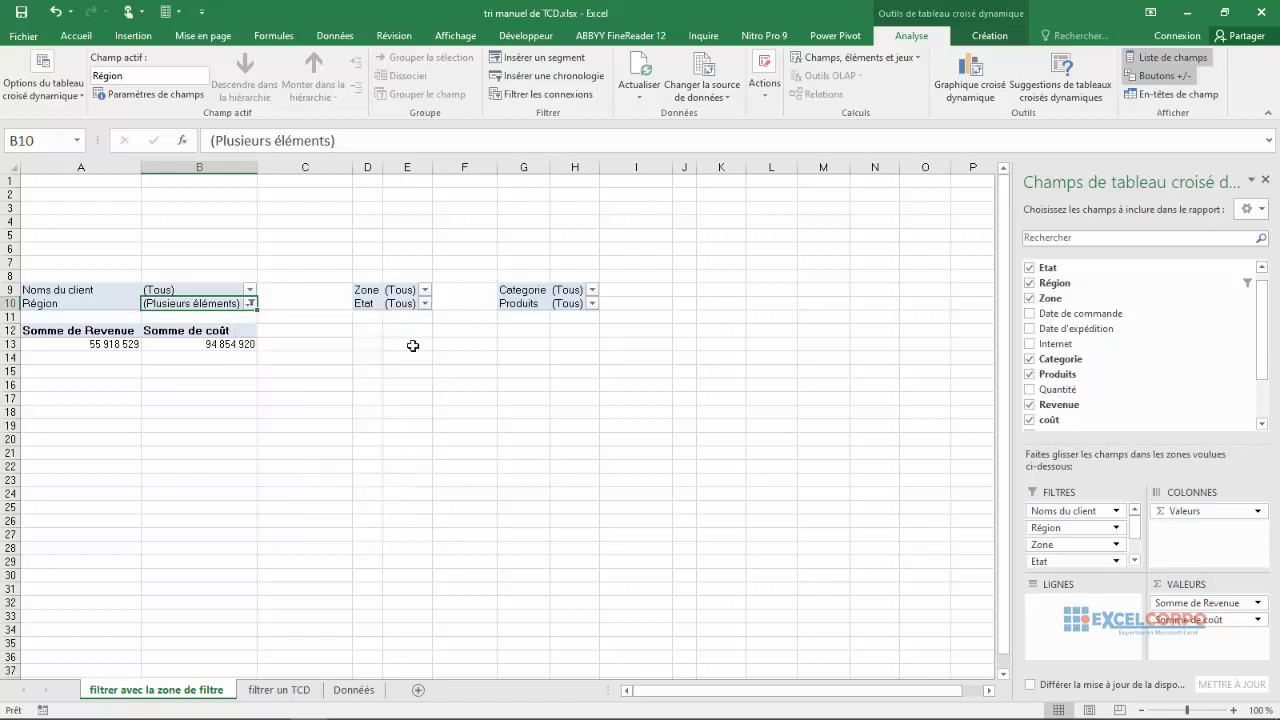
Filter the pivot table's Etat field to only the states CA and FL
click(425, 303)
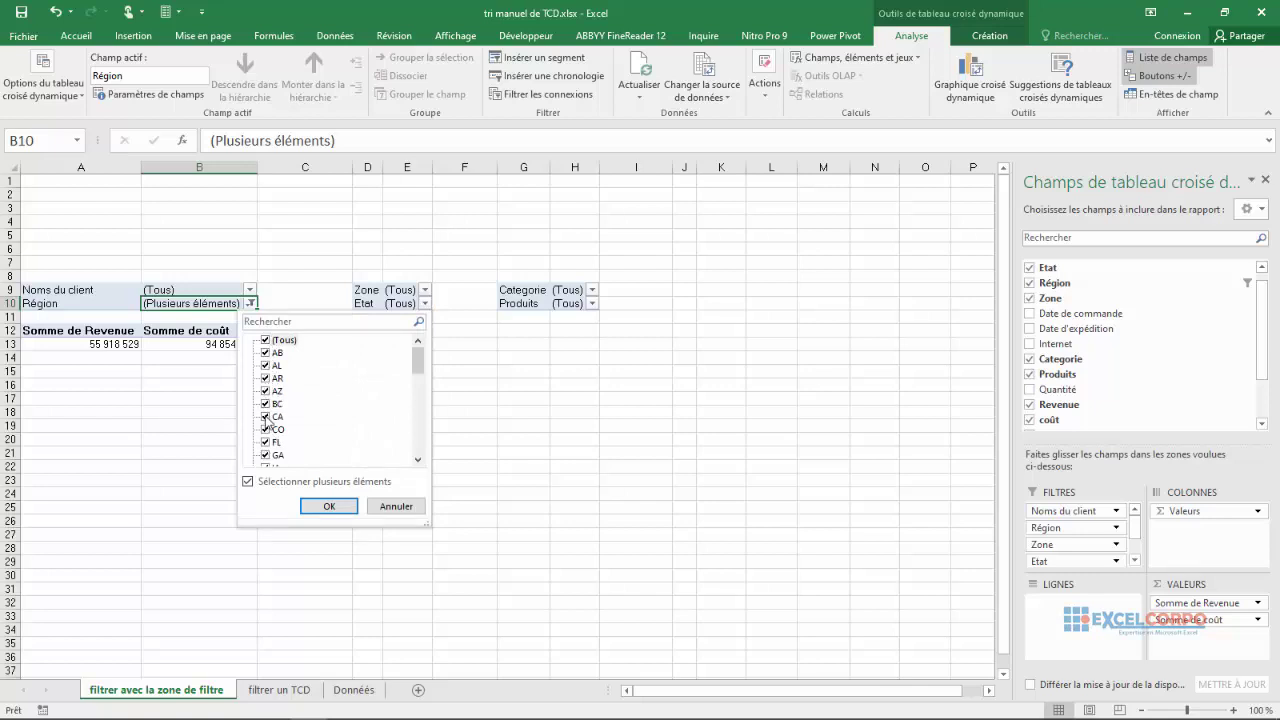
click(266, 341)
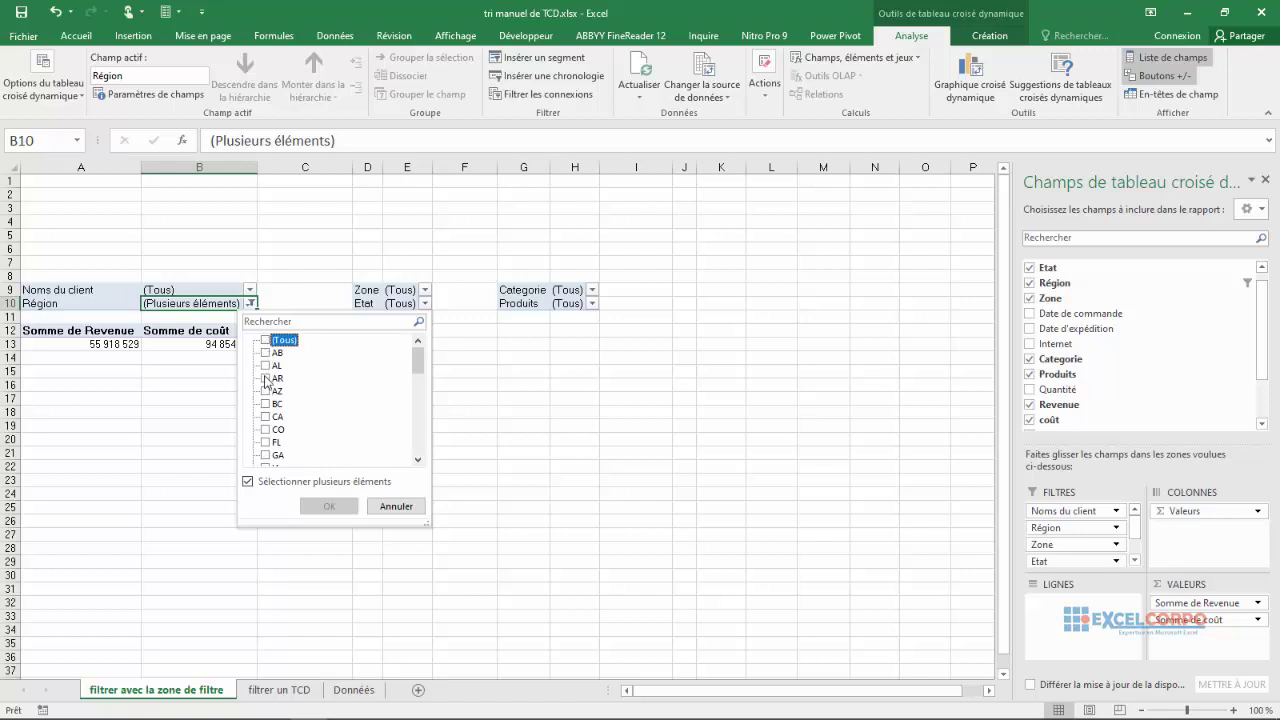
click(266, 416)
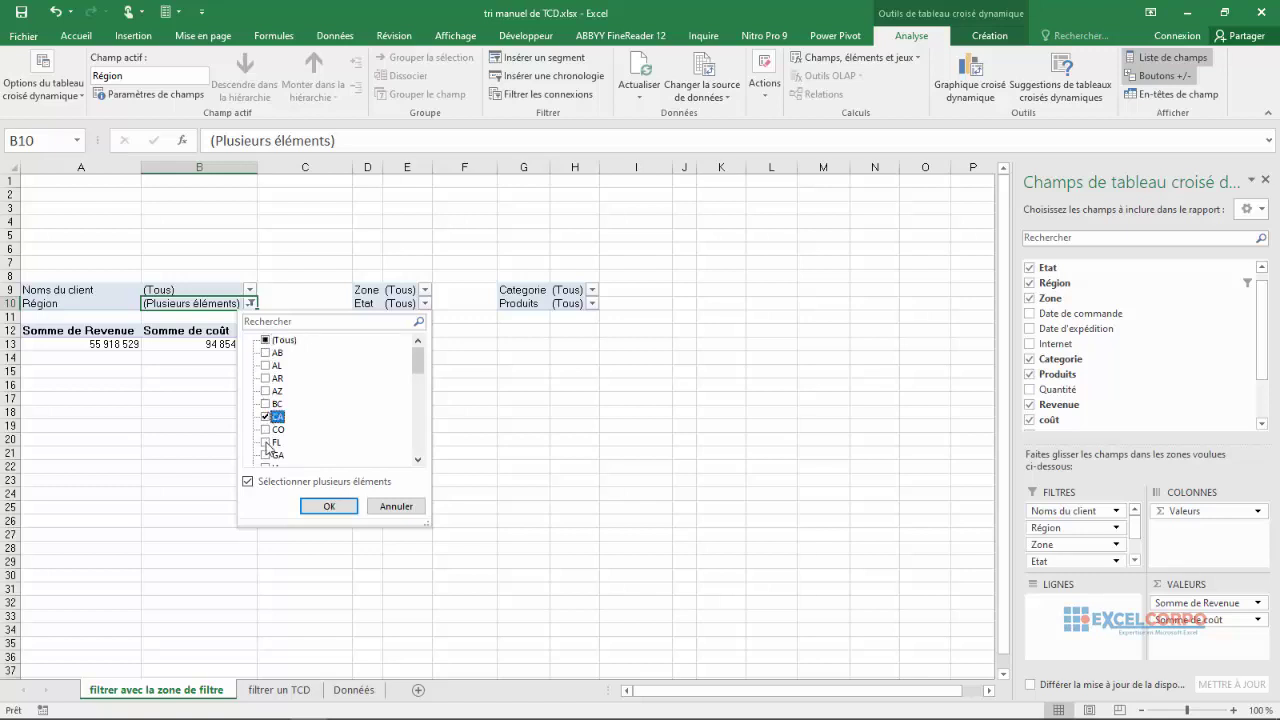
click(265, 442)
click(327, 507)
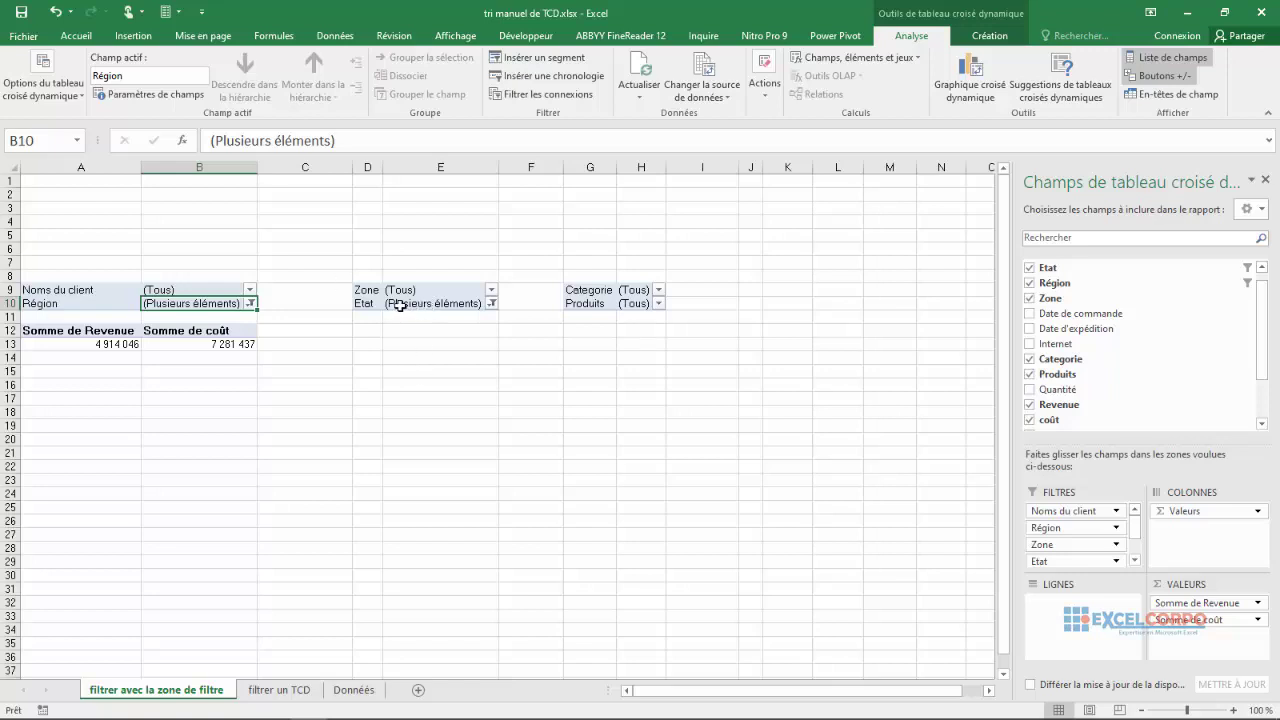
Review which states are selected in the Etat filter and close it with the same selection
click(491, 303)
click(491, 304)
click(490, 303)
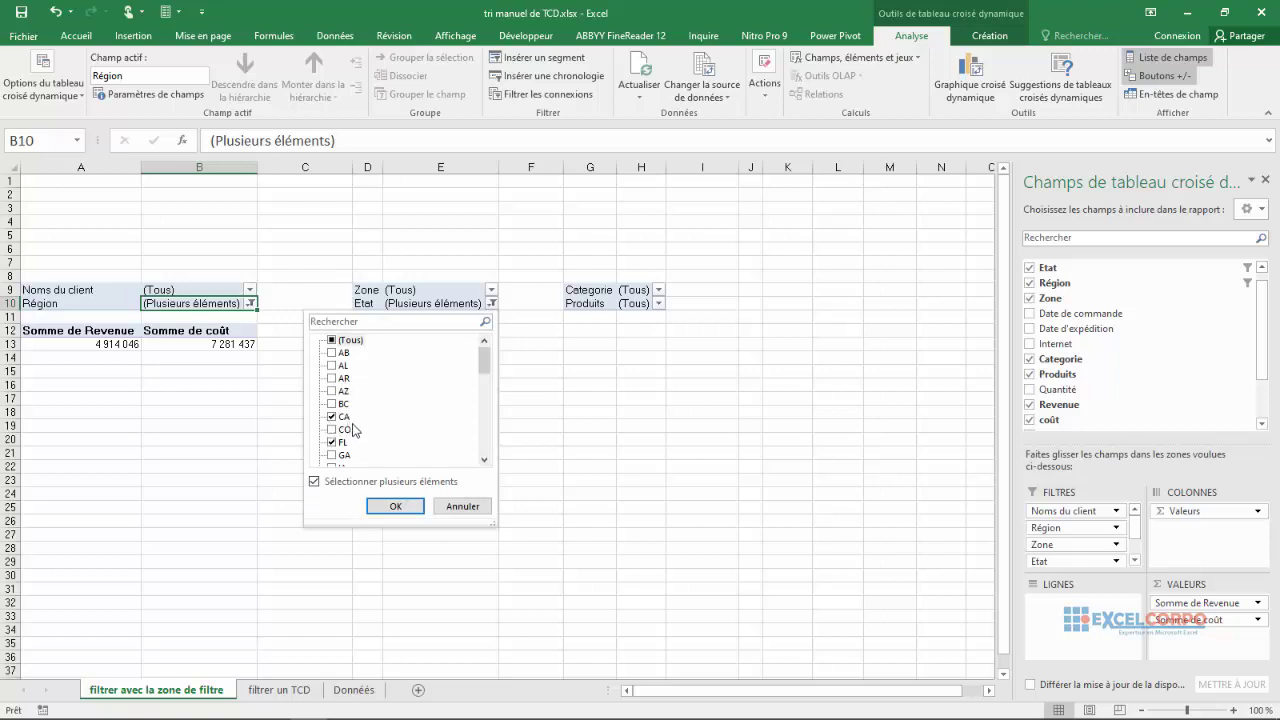
mouse_move(479, 352)
mouse_down()
mouse_move(479, 434)
mouse_move(479, 350)
mouse_up()
click(396, 506)
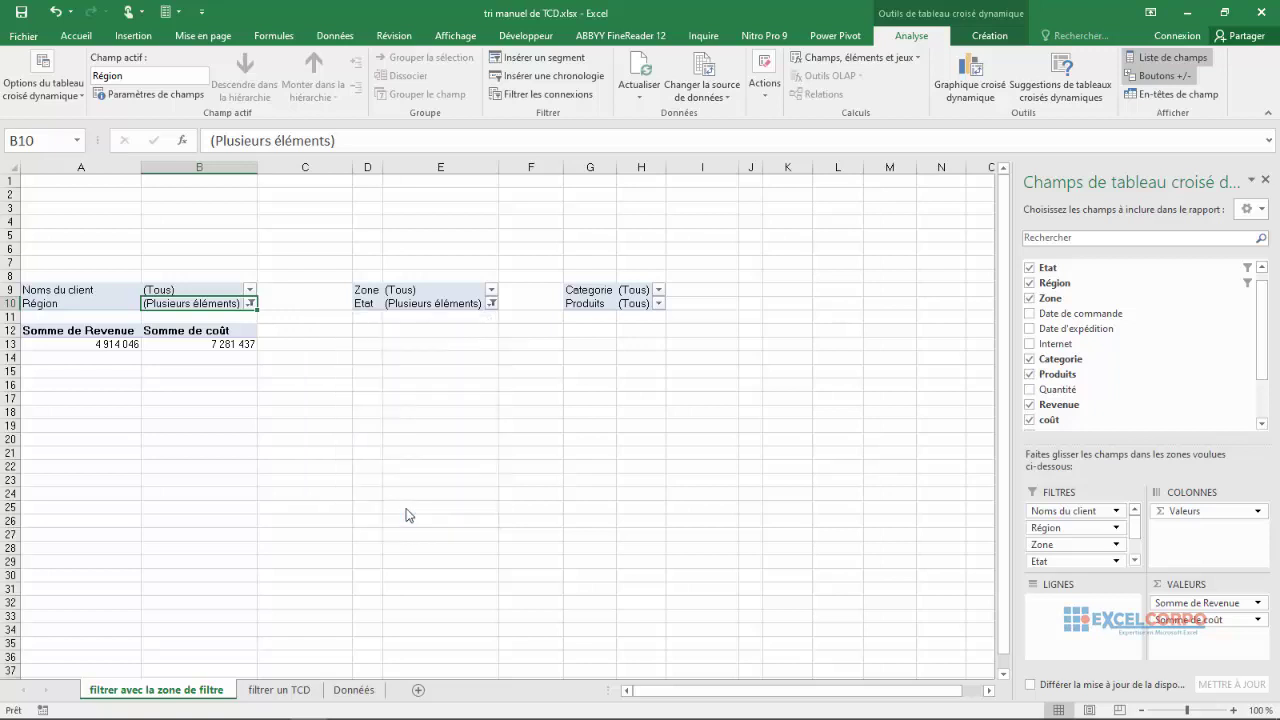
click(407, 348)
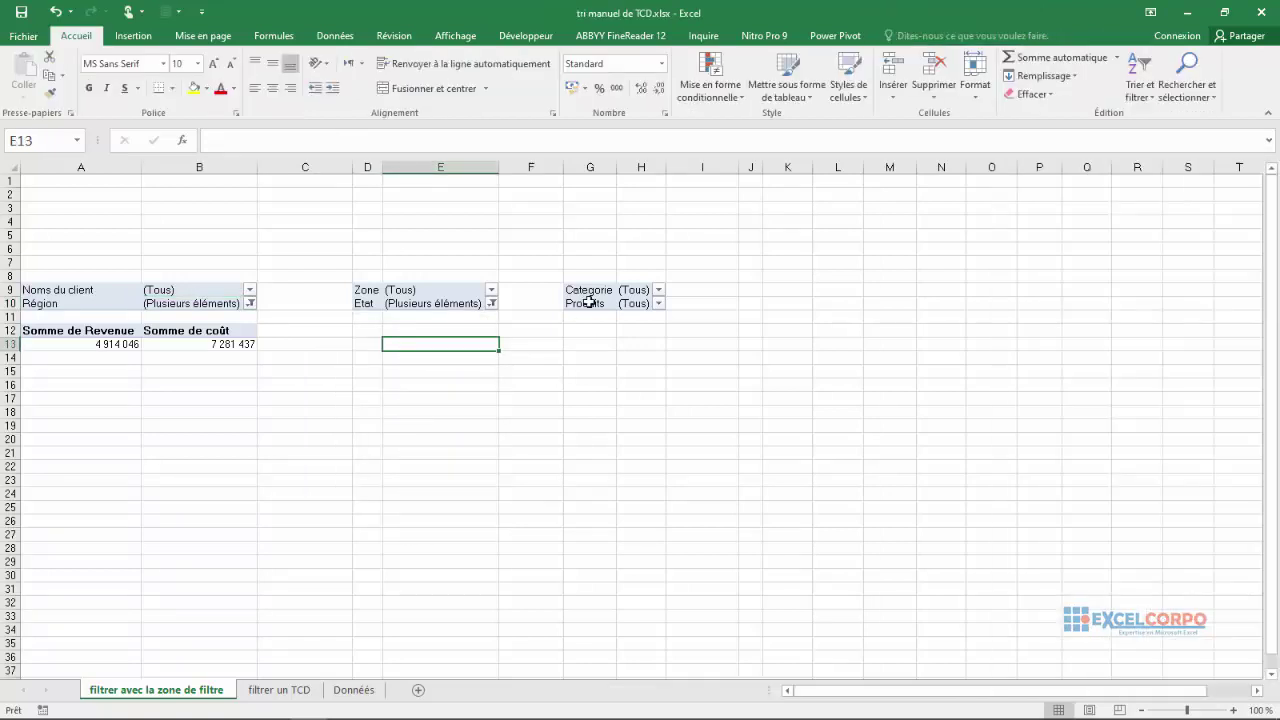
Filter the Categorie field to Bar Equipment, with selection of multiple items allowed
click(658, 290)
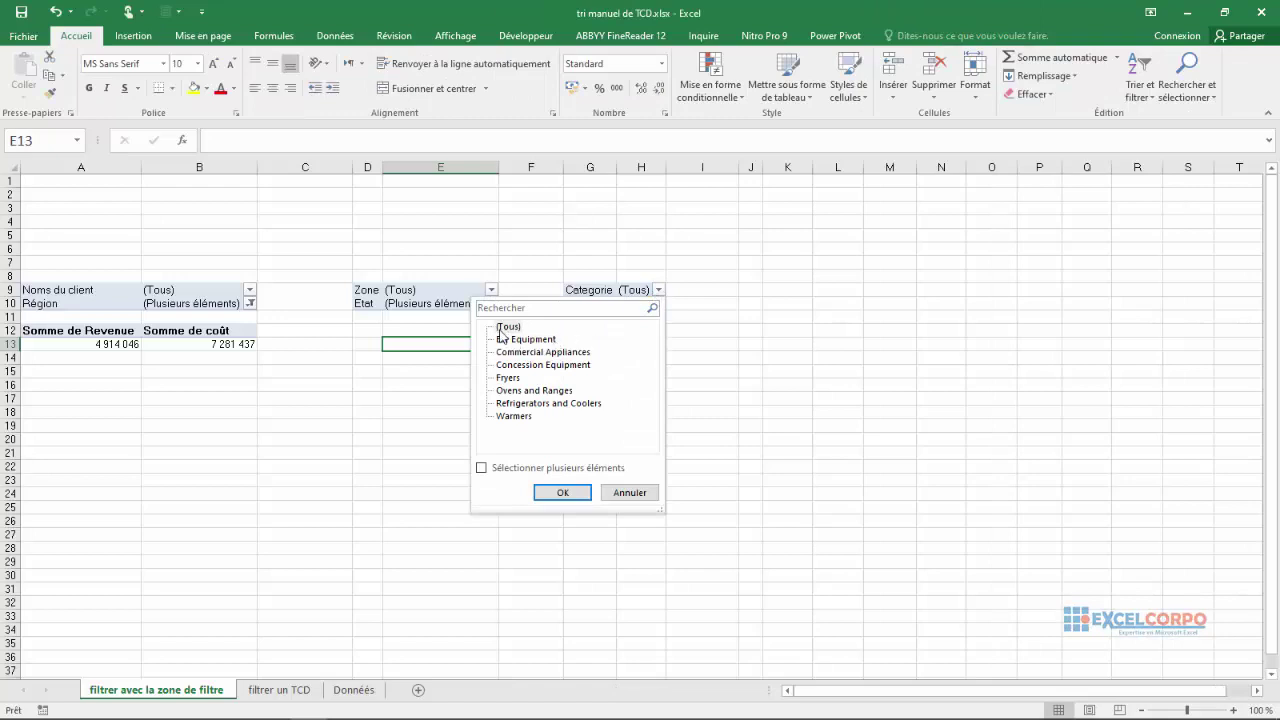
click(510, 340)
click(529, 342)
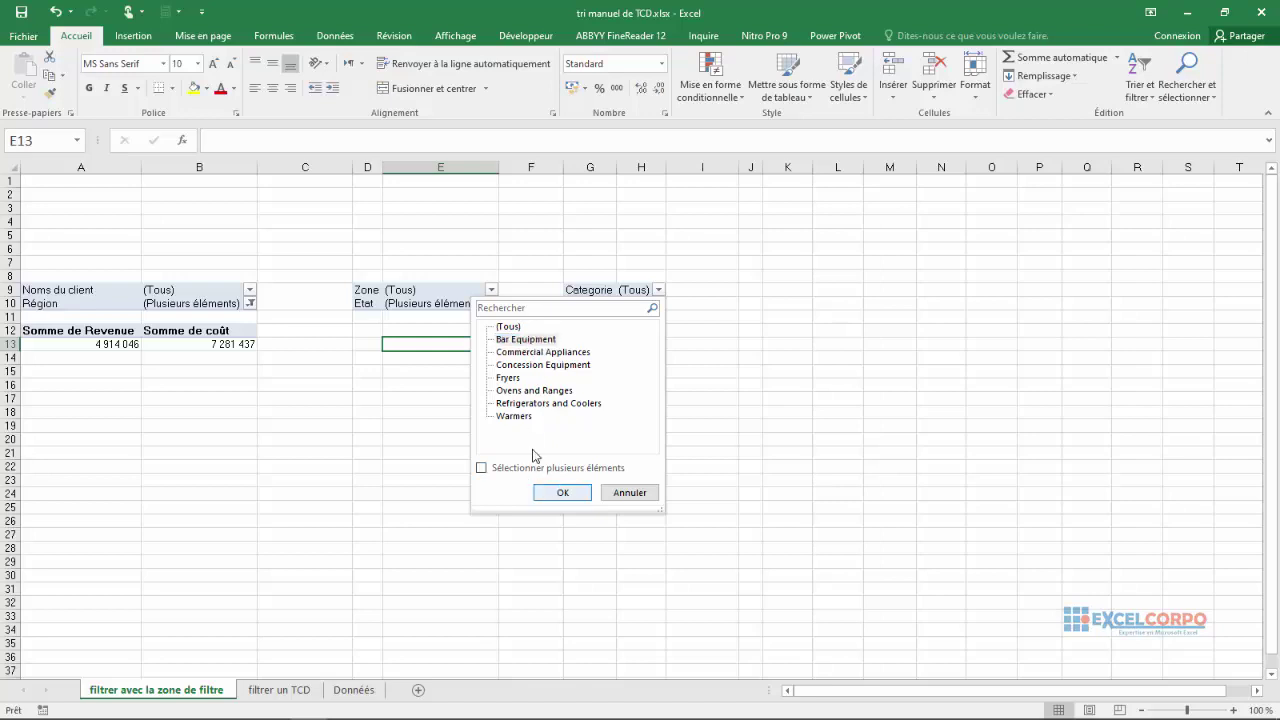
click(482, 468)
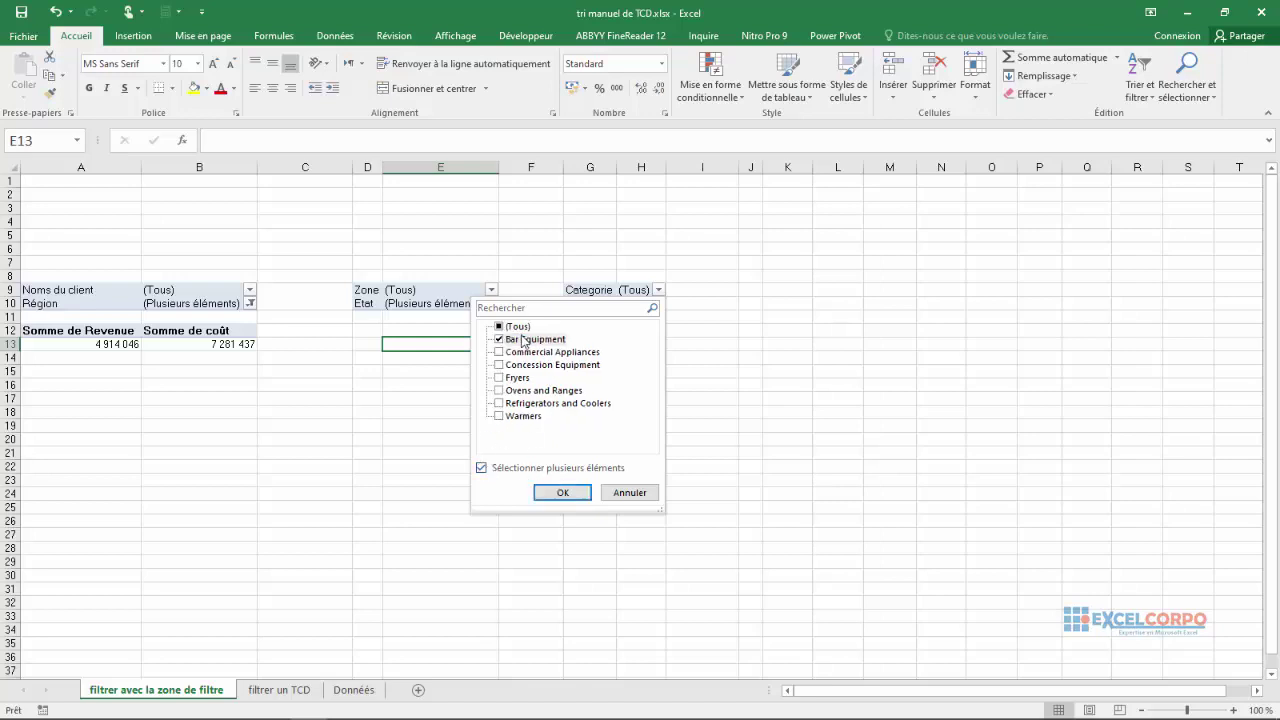
click(560, 492)
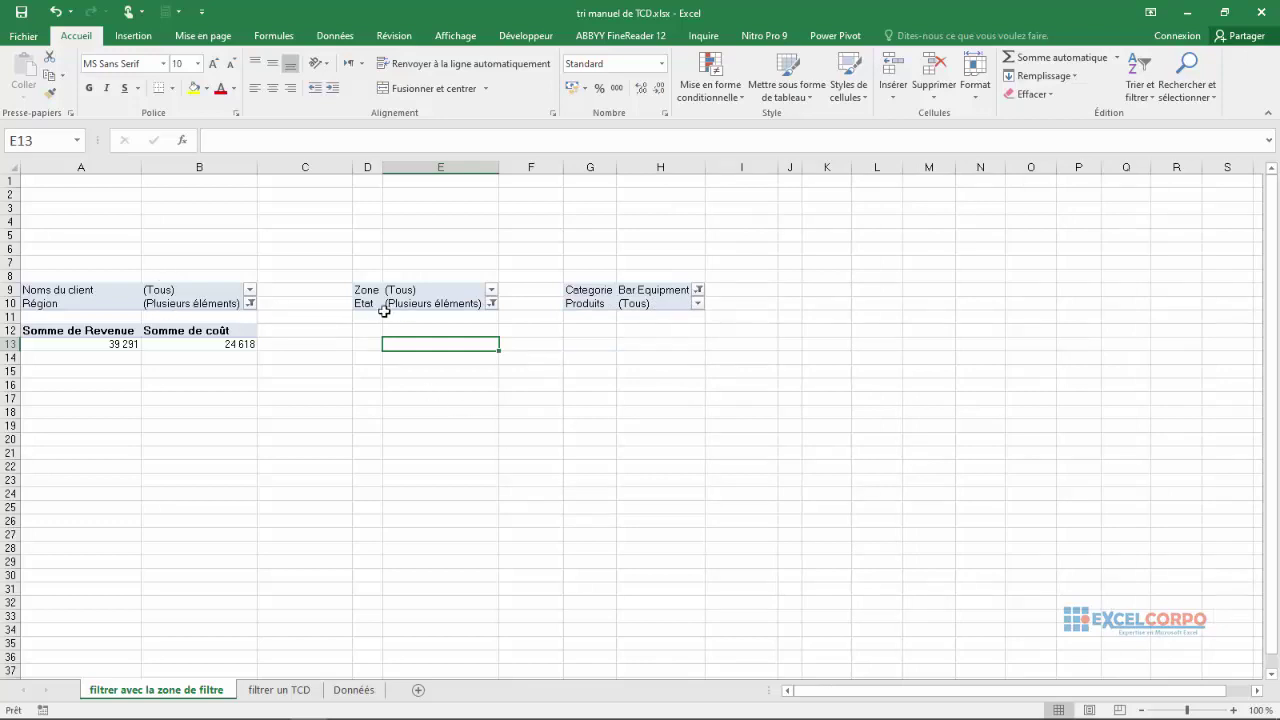
Filter the Produits field to 10-Minute Dial Lighted Timer
click(697, 303)
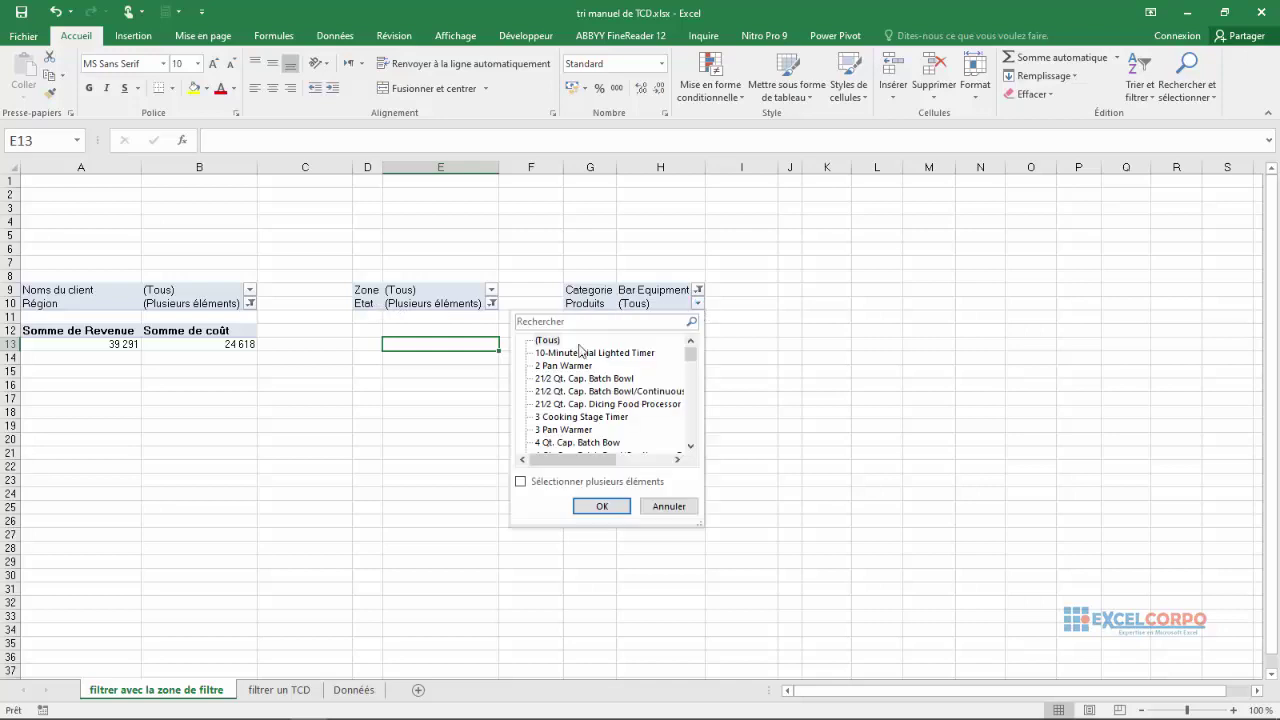
click(538, 354)
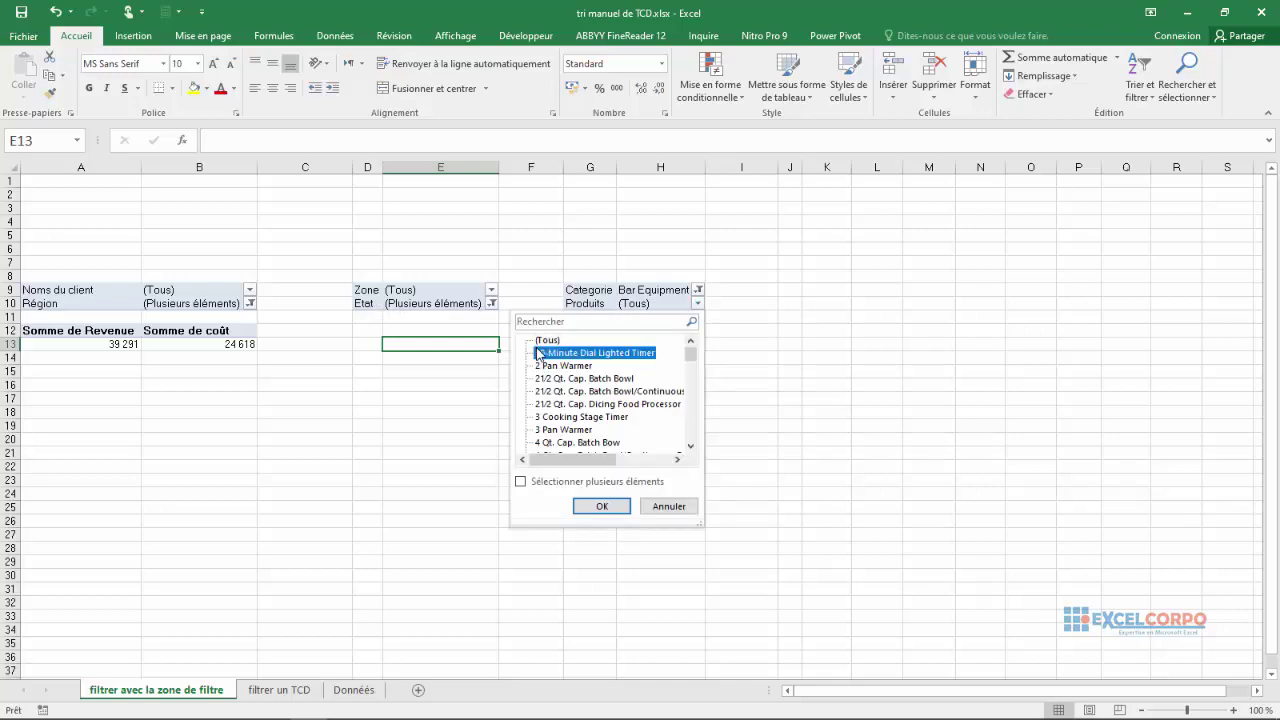
click(601, 507)
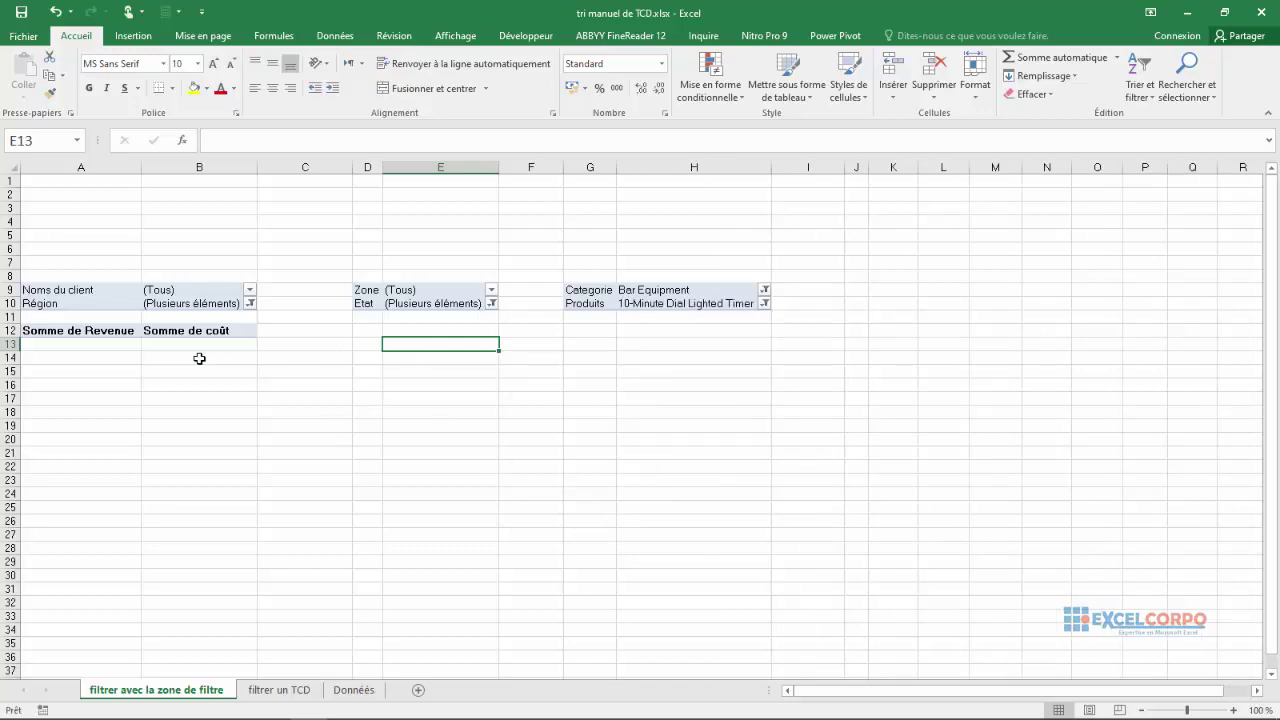
Switch the Produits filter to 3 Pan Warmer
click(764, 303)
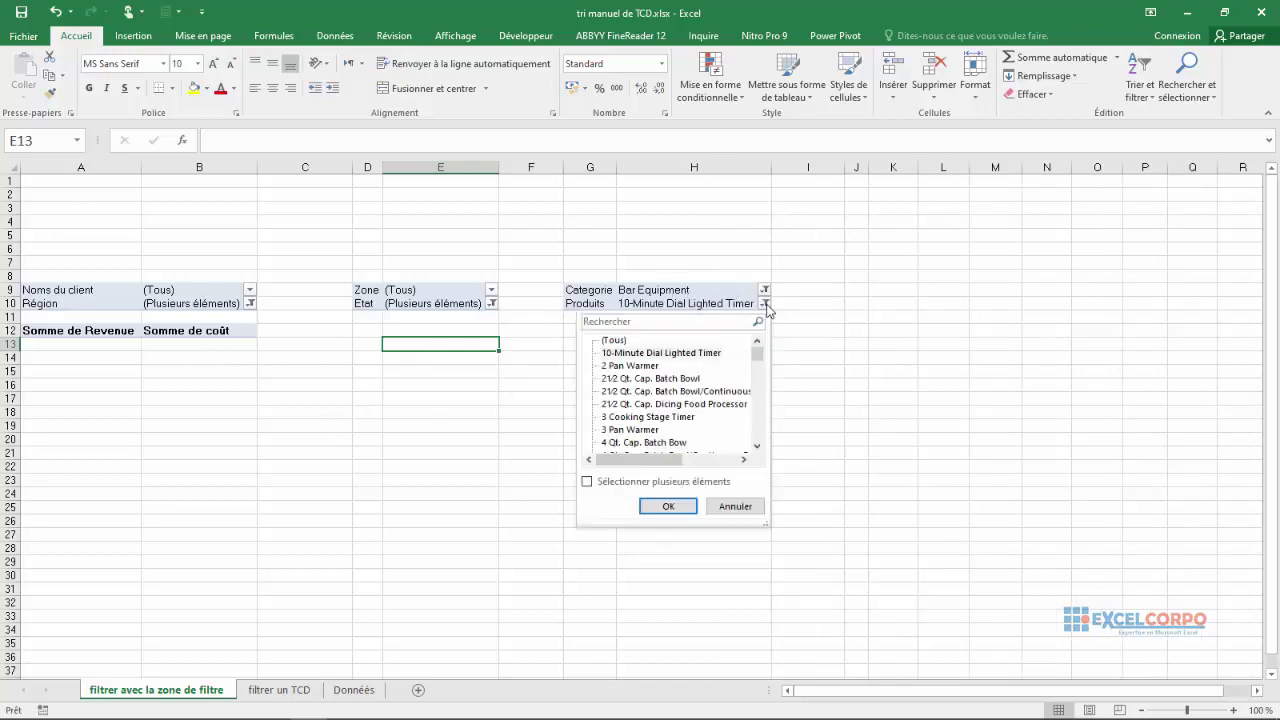
click(617, 431)
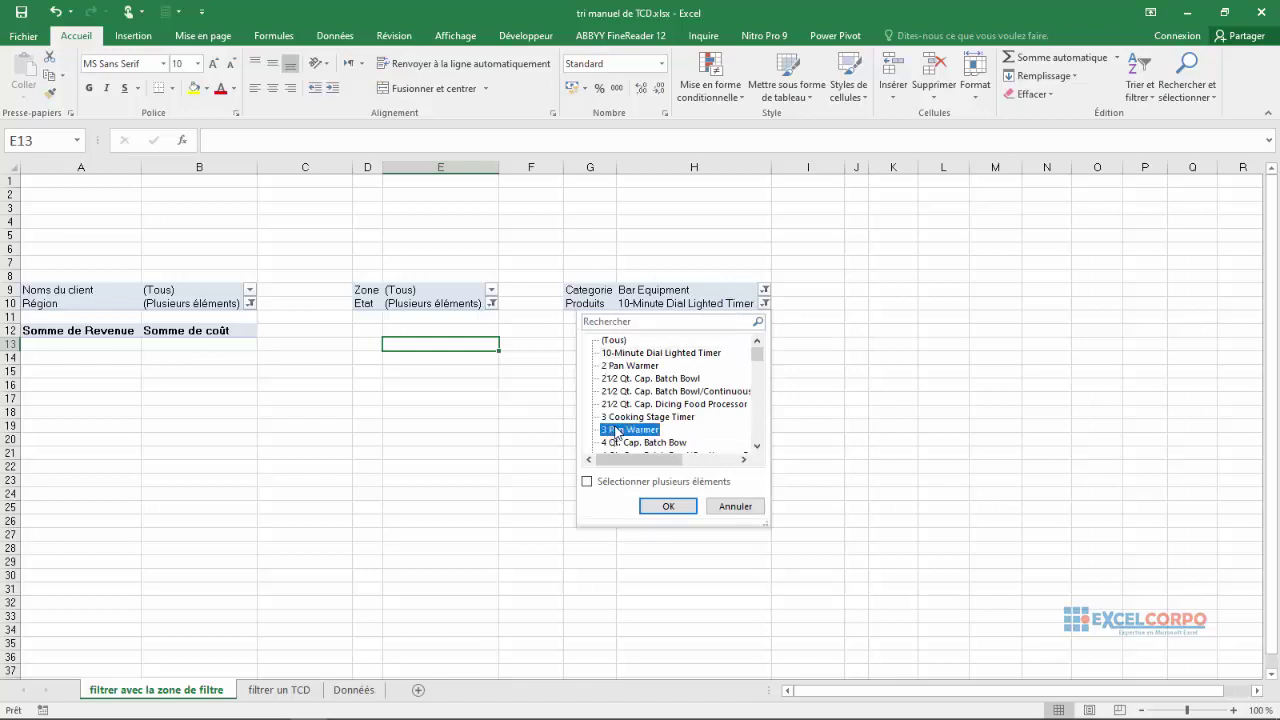
click(667, 505)
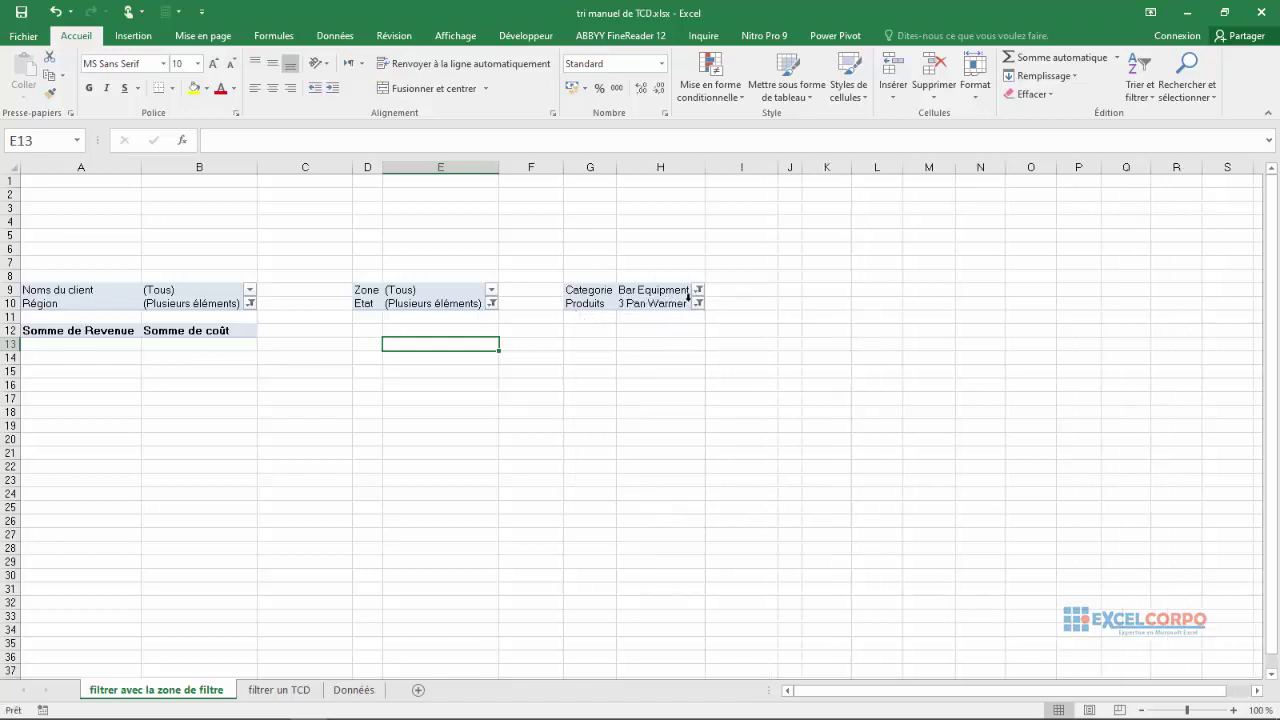
Reset the Produits filter to (Tous) so that every product is included
click(672, 307)
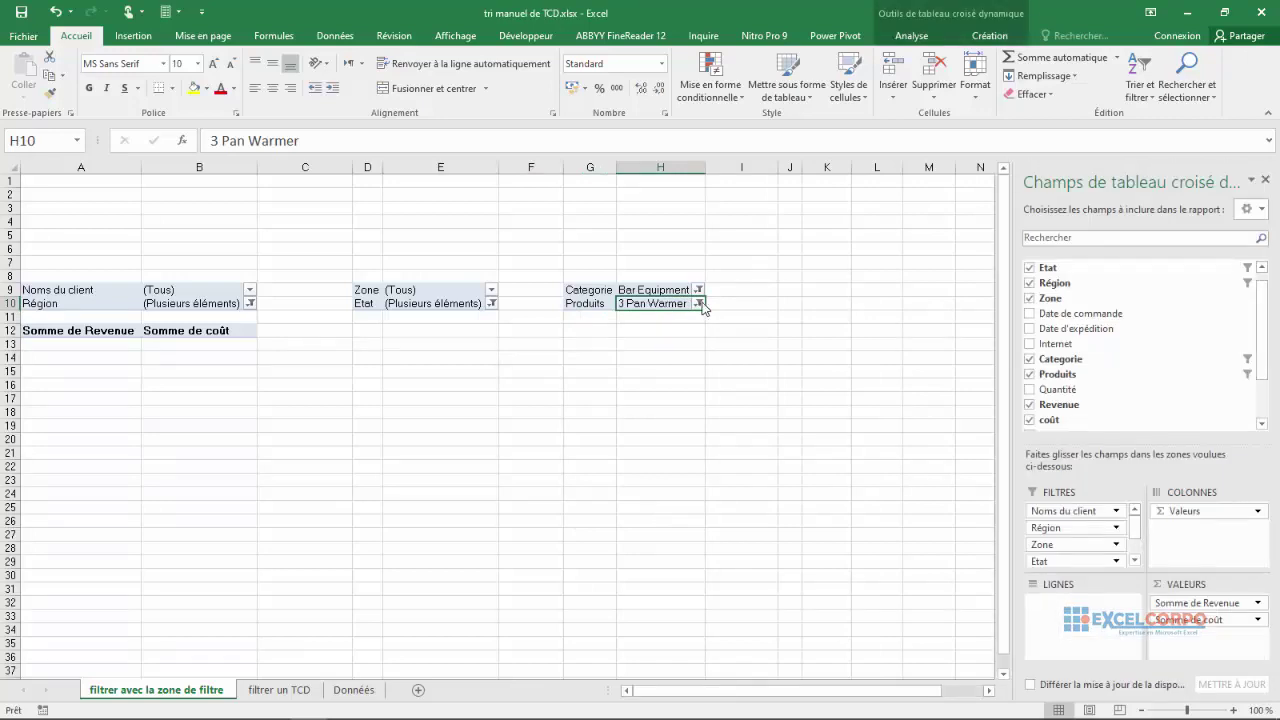
click(698, 303)
click(540, 341)
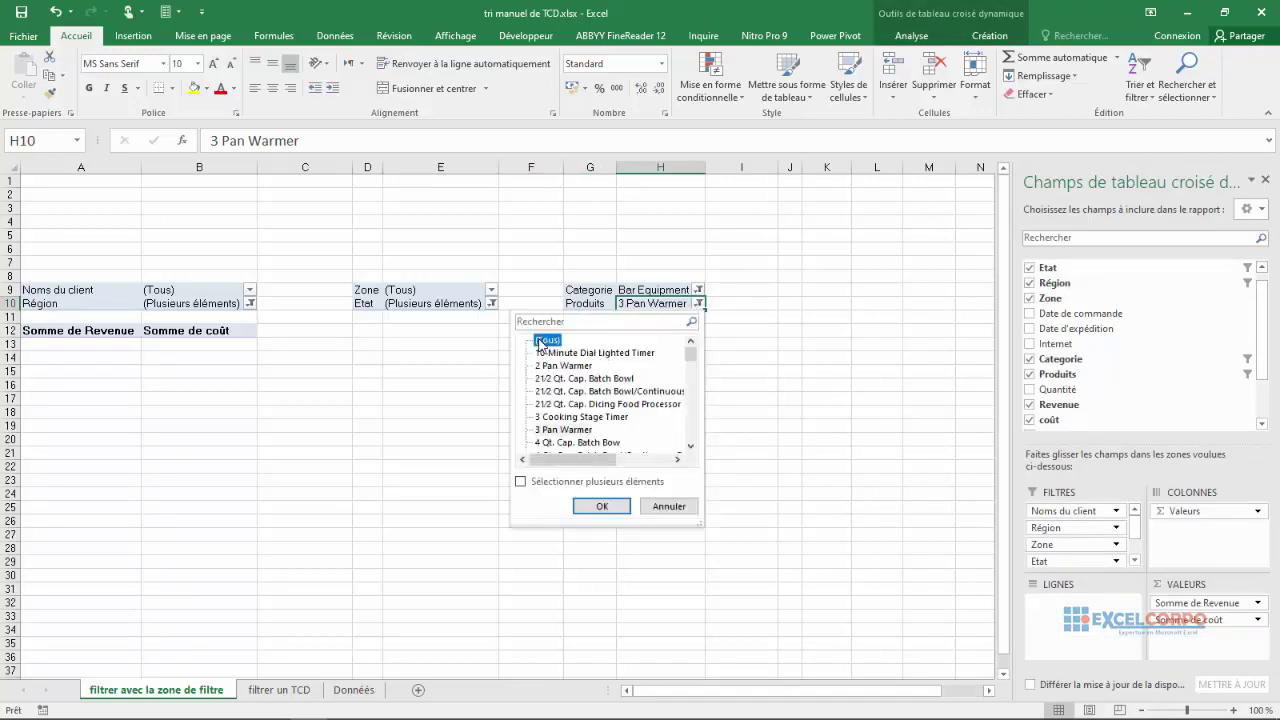
click(592, 507)
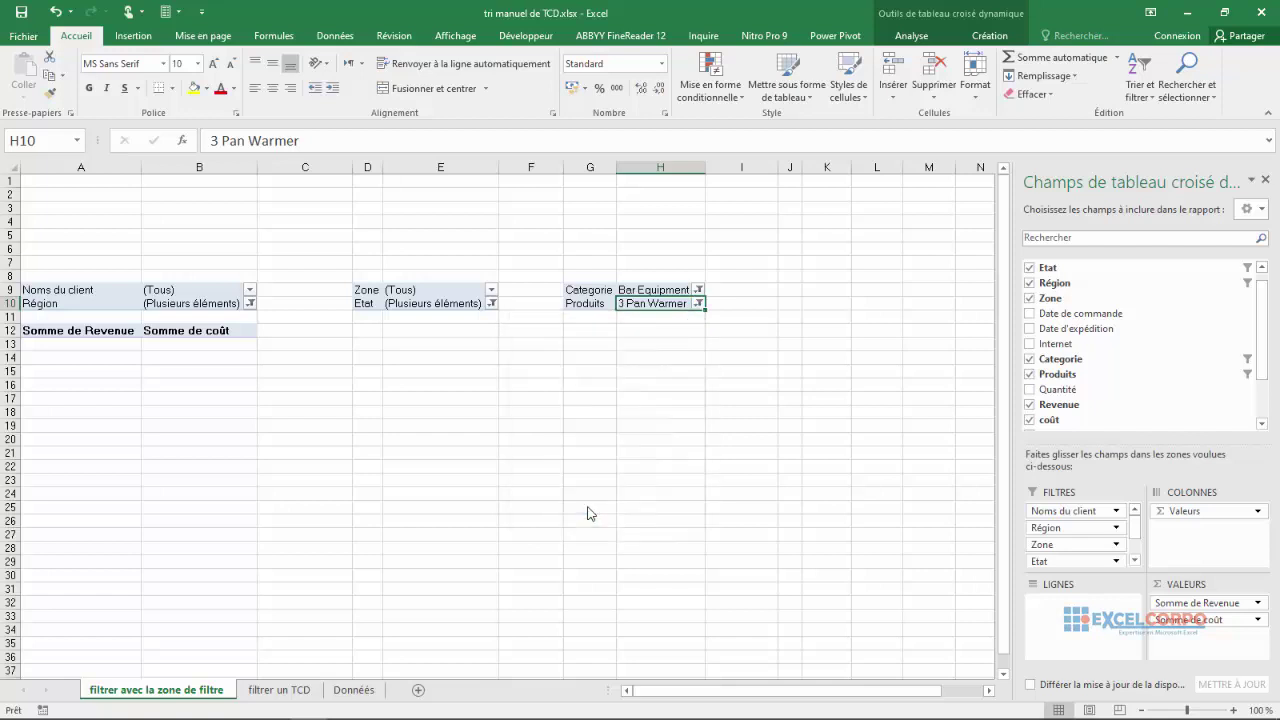
Apply the Noms du client filter with (Tous) selected and select an empty cell below the pivot table
click(249, 290)
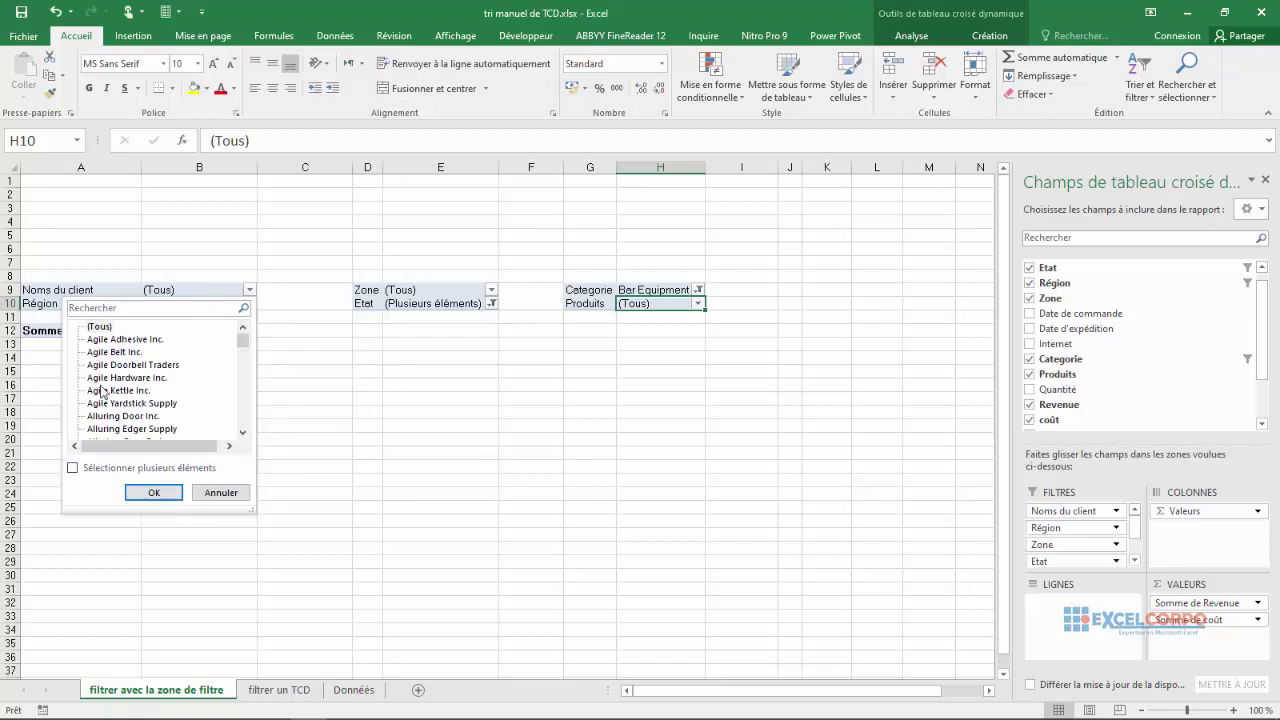
click(100, 331)
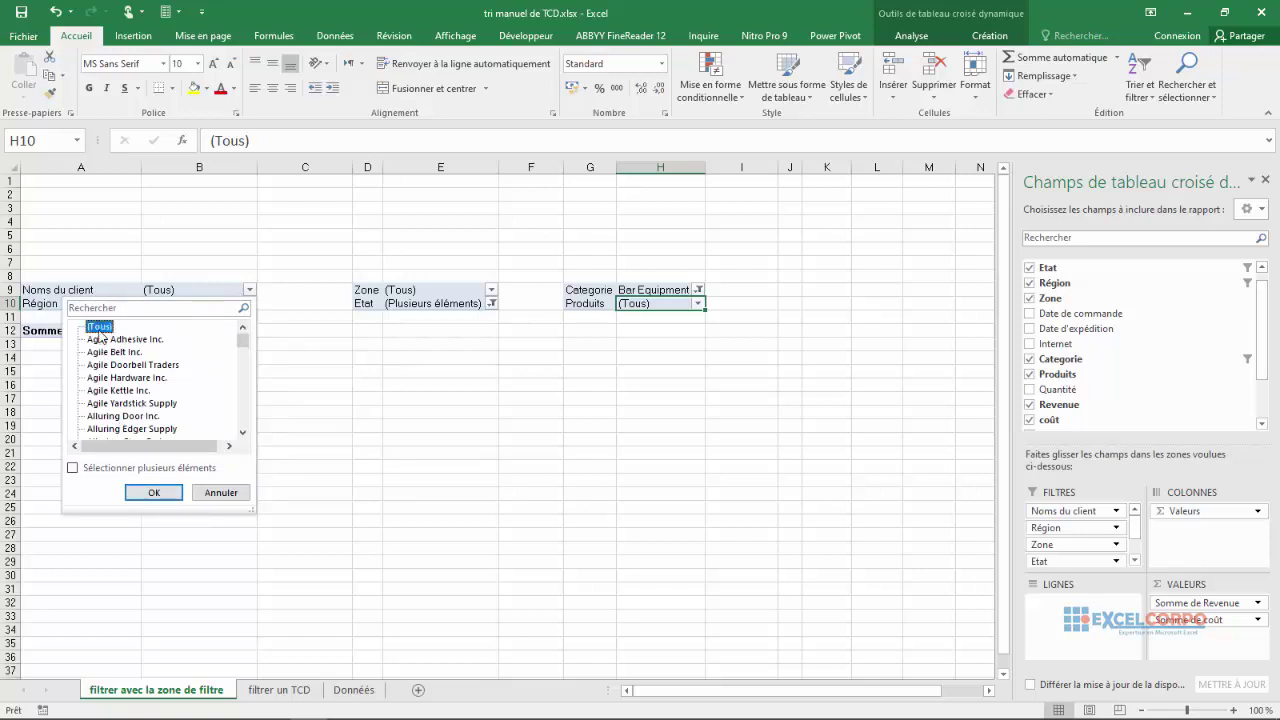
click(150, 492)
click(265, 385)
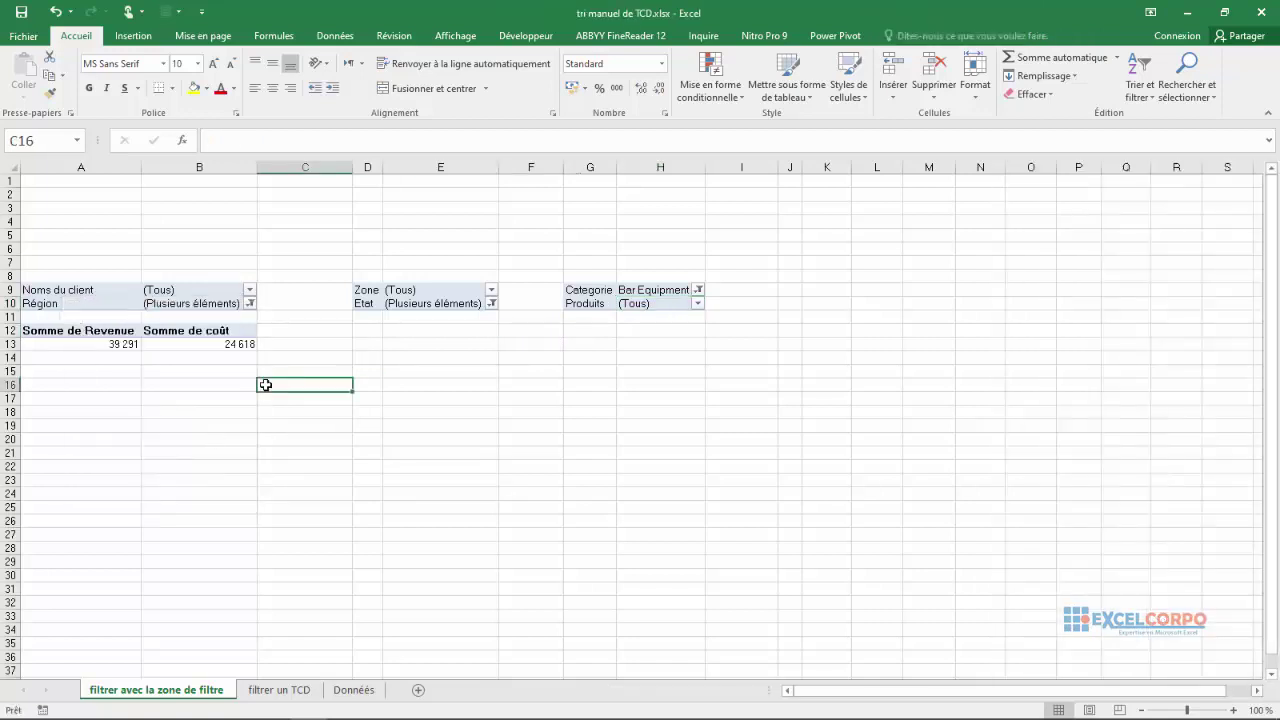